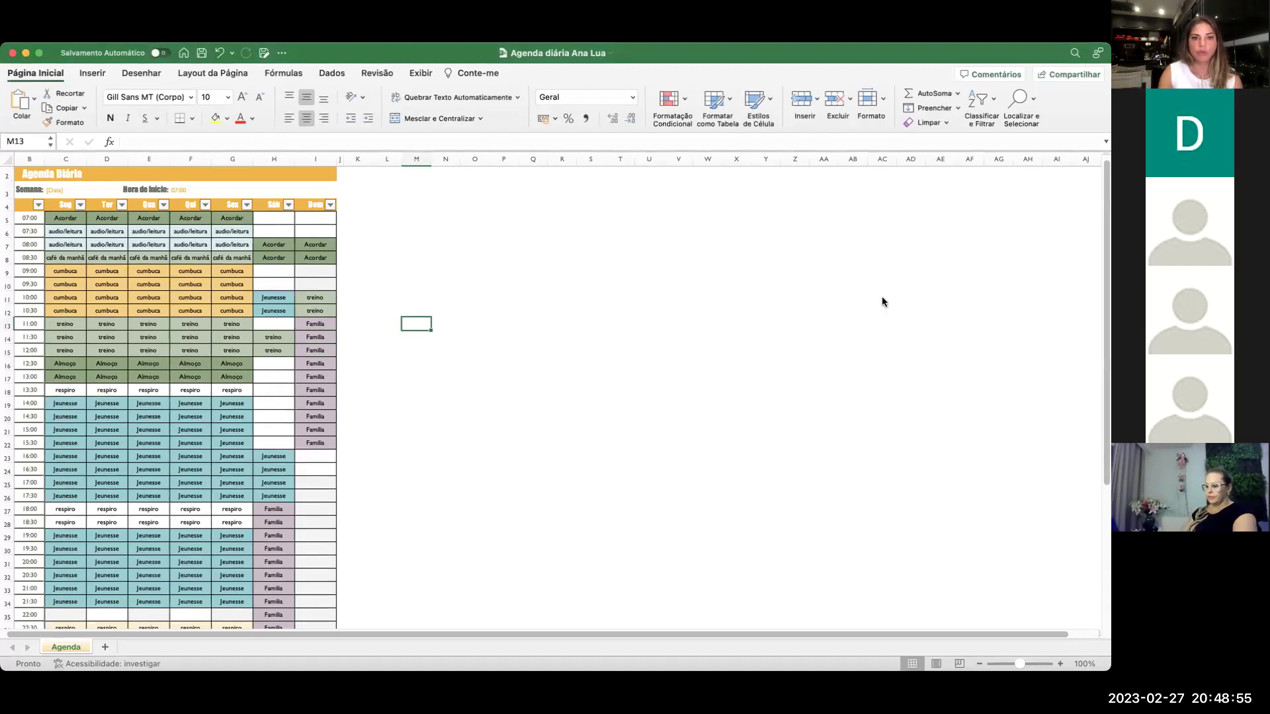
Examine the weekly schedule on the Agenda sheet across all seven days, from the morning to the evening time slots.
scroll(252, 395, up, 5)
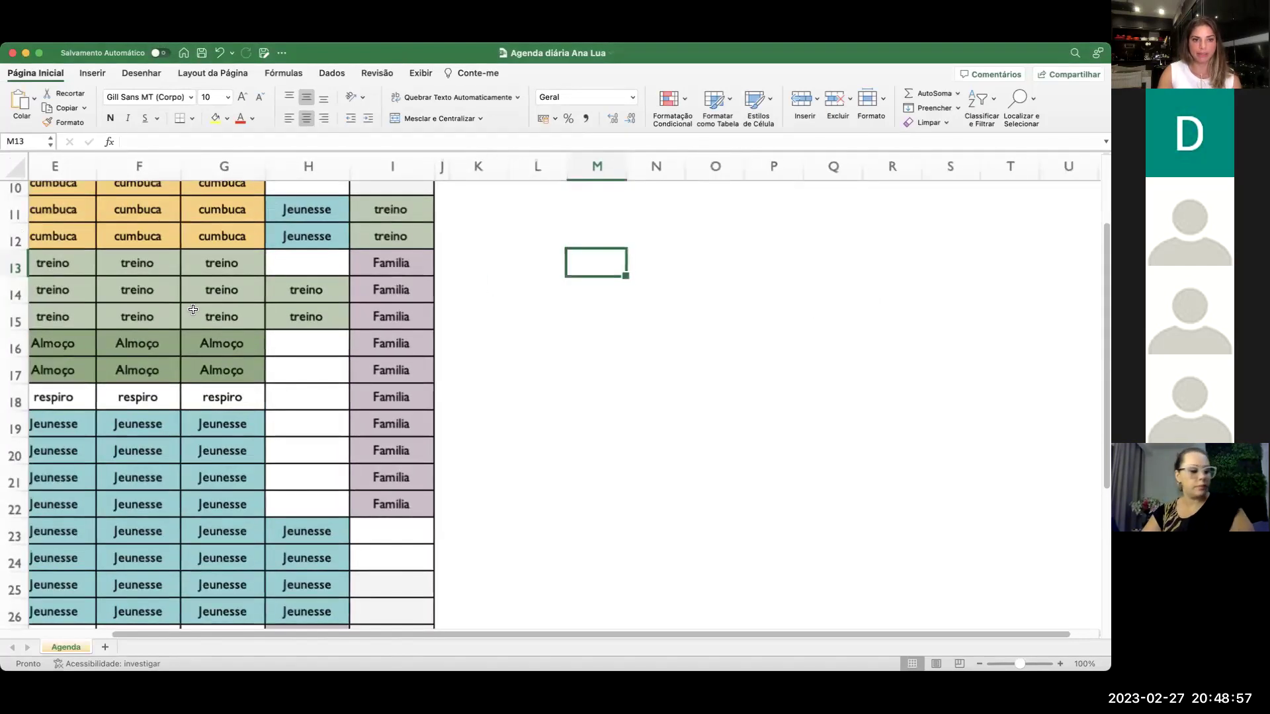
drag(154, 301, 365, 303)
scroll(360, 304, right, 10)
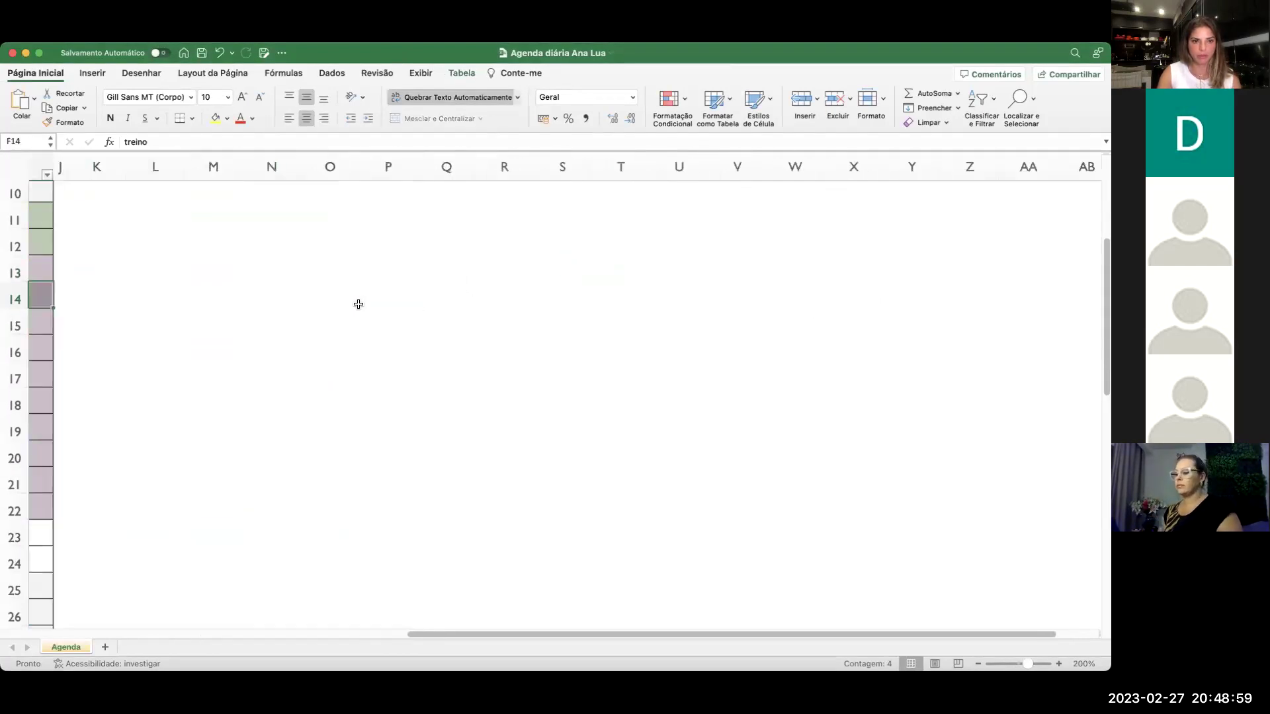
scroll(357, 304, left, 15)
scroll(358, 304, up, 2)
scroll(357, 304, left, 3)
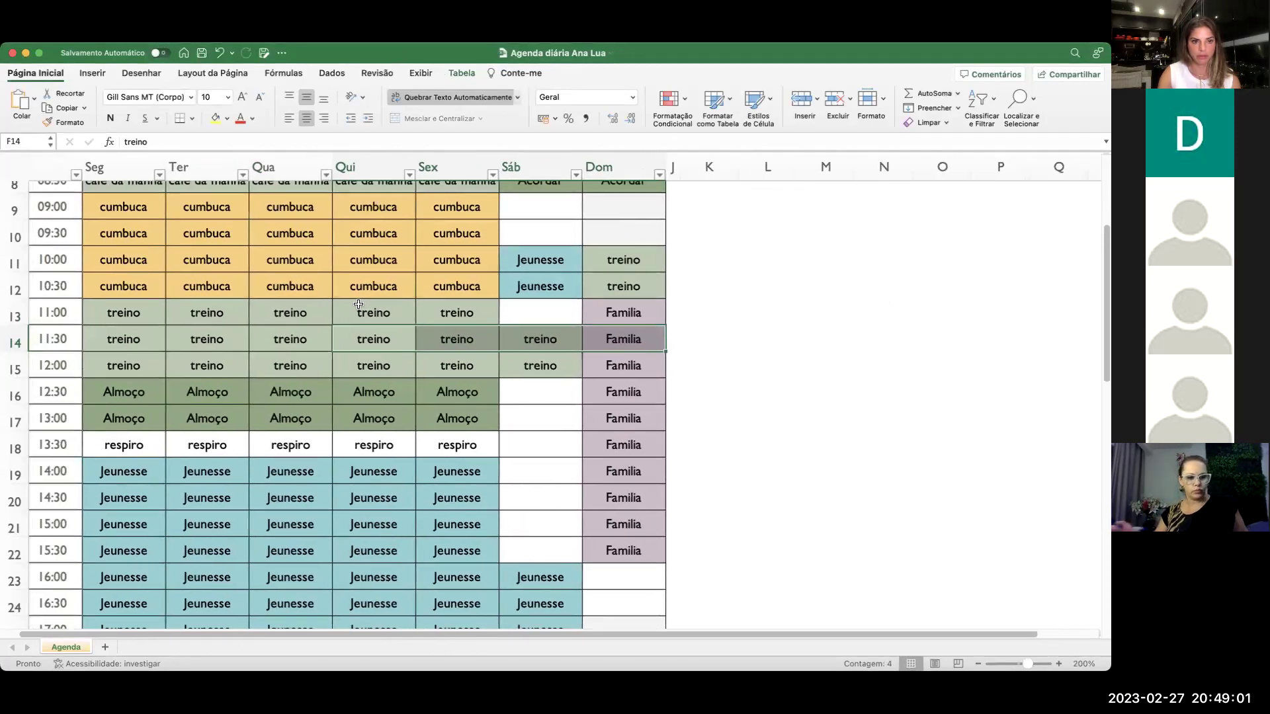
scroll(357, 305, up, 2)
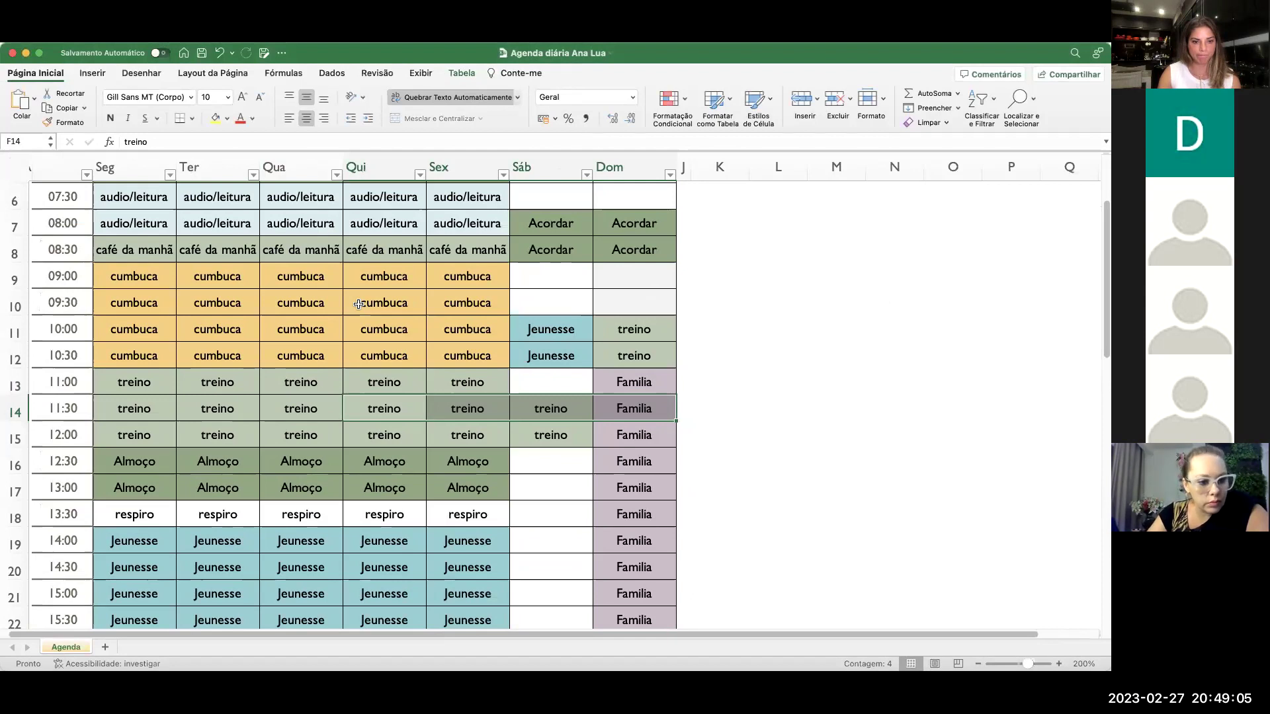
scroll(358, 304, down, 7)
scroll(357, 304, down, 6)
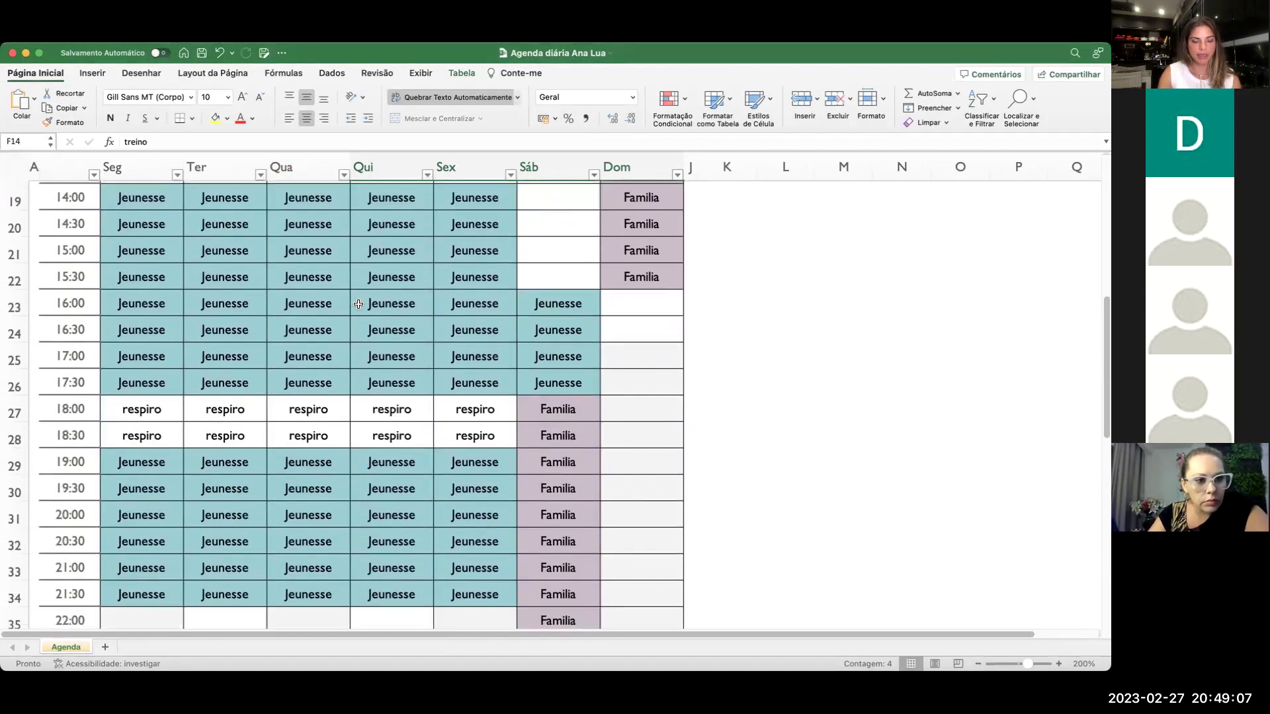
scroll(358, 304, up, 3)
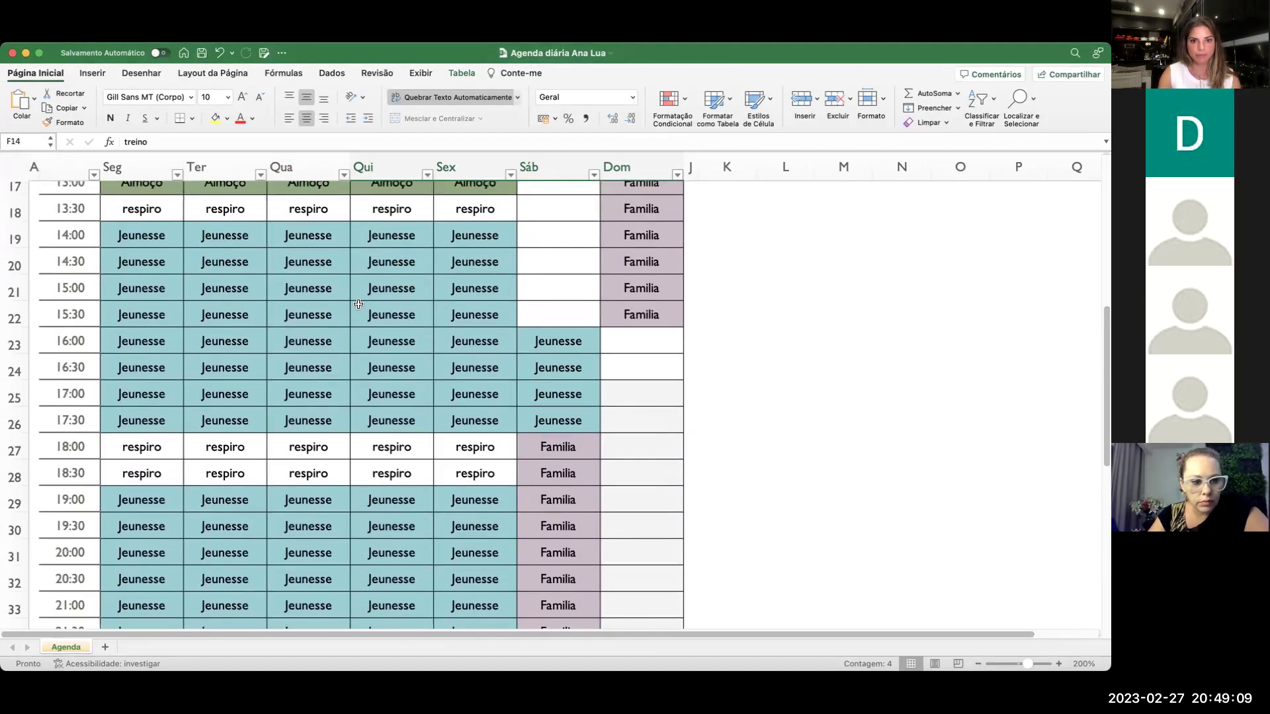
Add a blank worksheet to the workbook and return to the Agenda sheet.
click(105, 647)
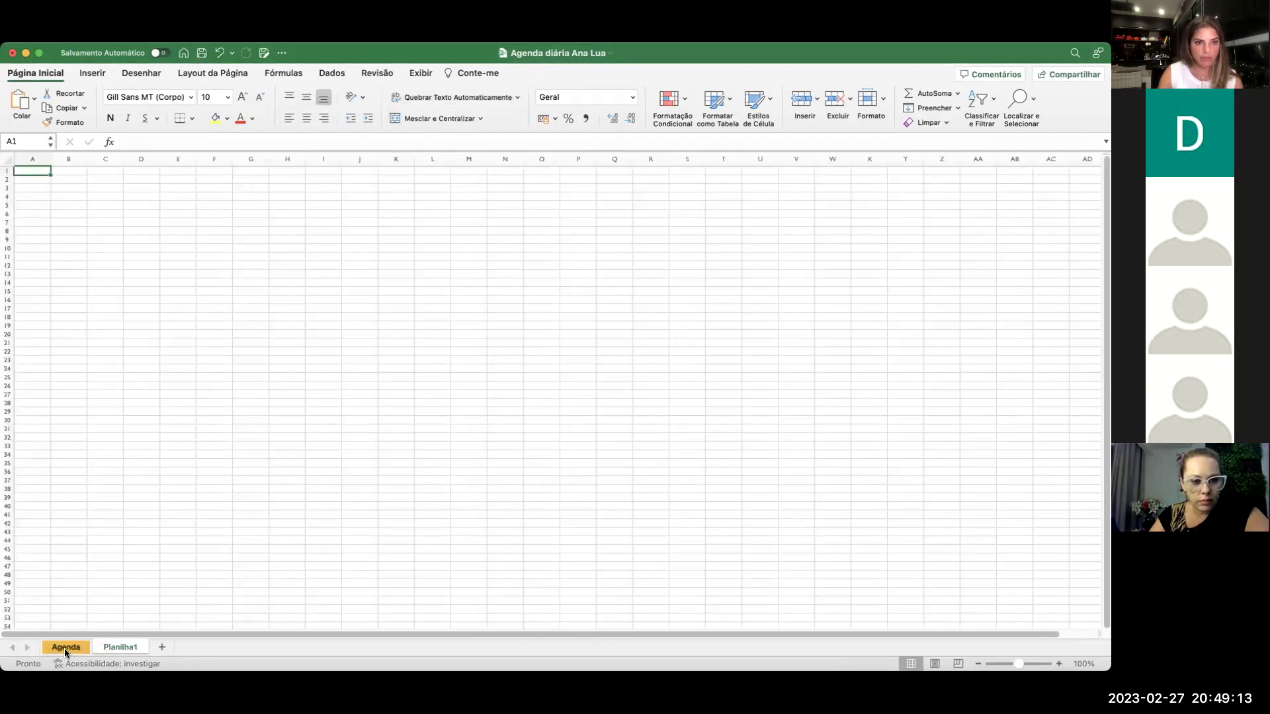
click(64, 650)
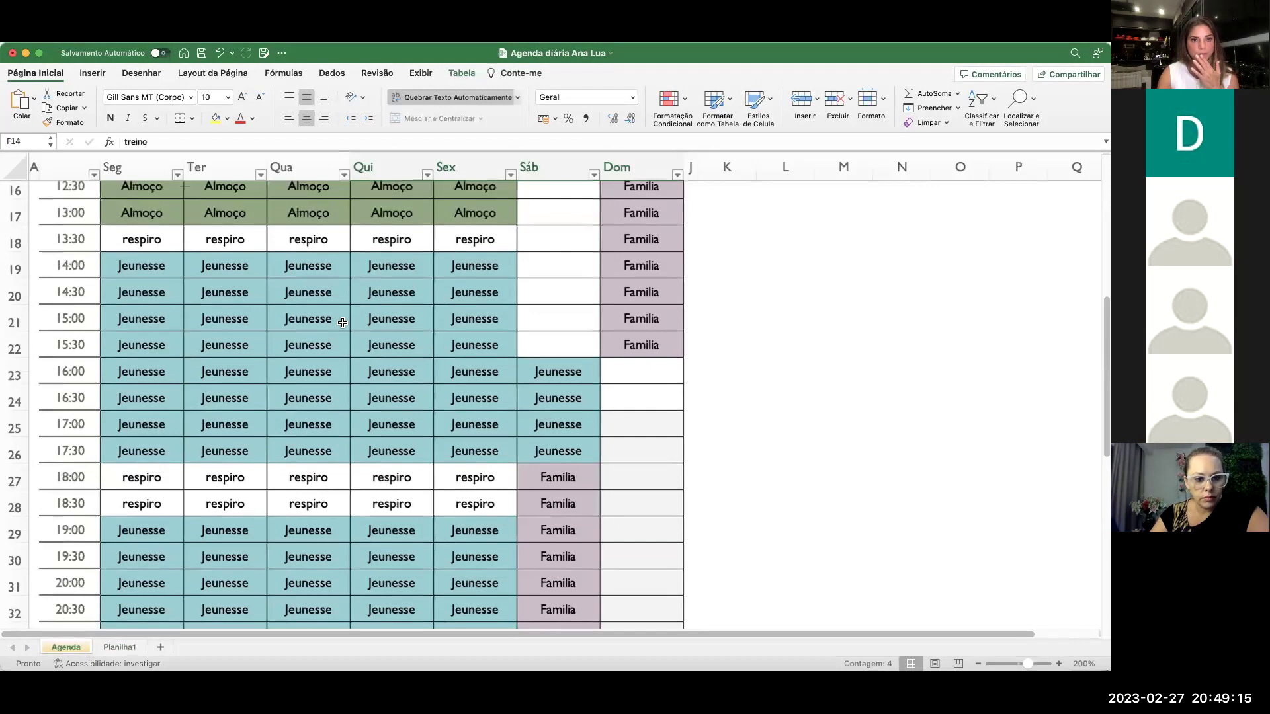
Review the Monday-to-Friday routine in the agenda, from the 07:00 slot through the afternoon blocks to the bedtime row.
scroll(342, 322, up, 6)
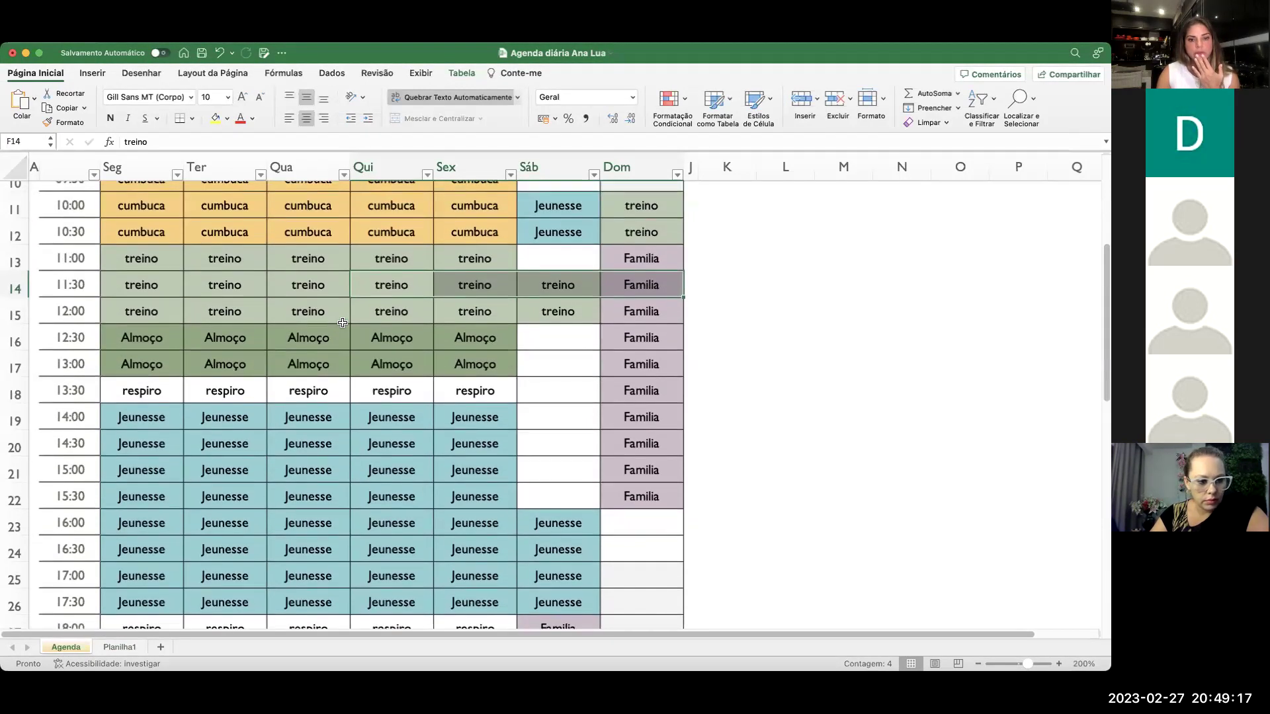
scroll(342, 322, up, 3)
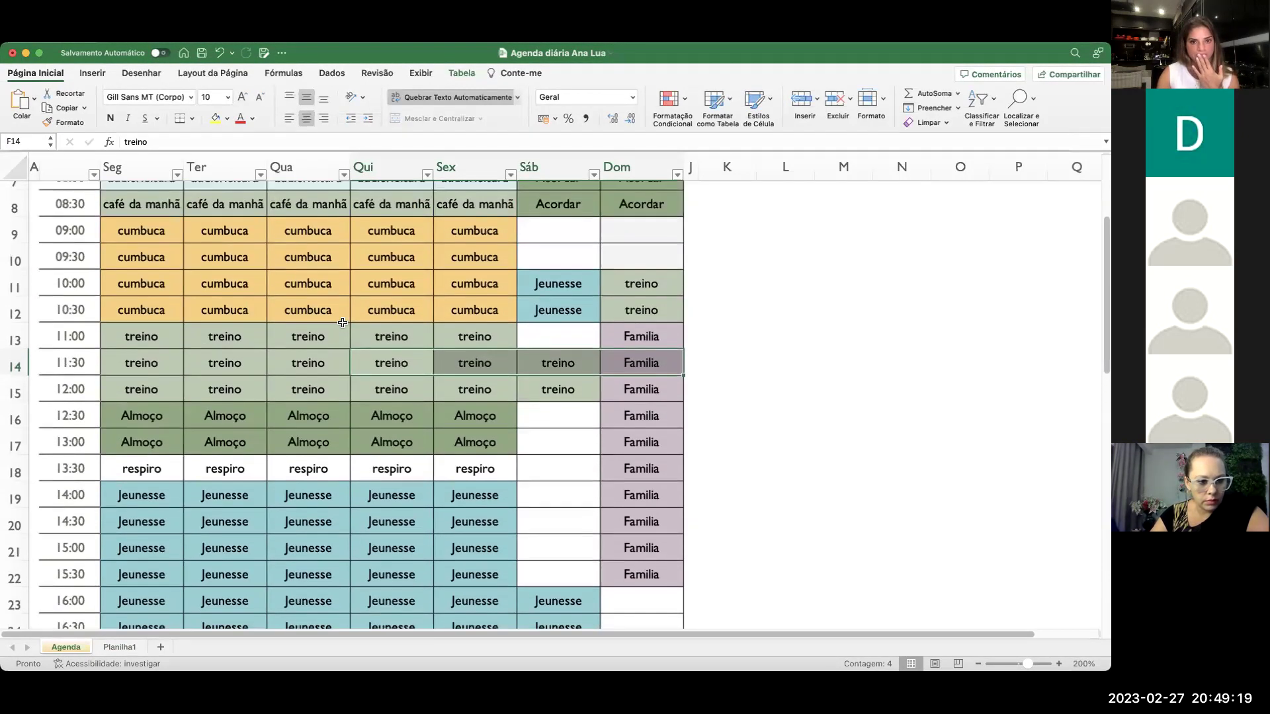
scroll(342, 322, up, 4)
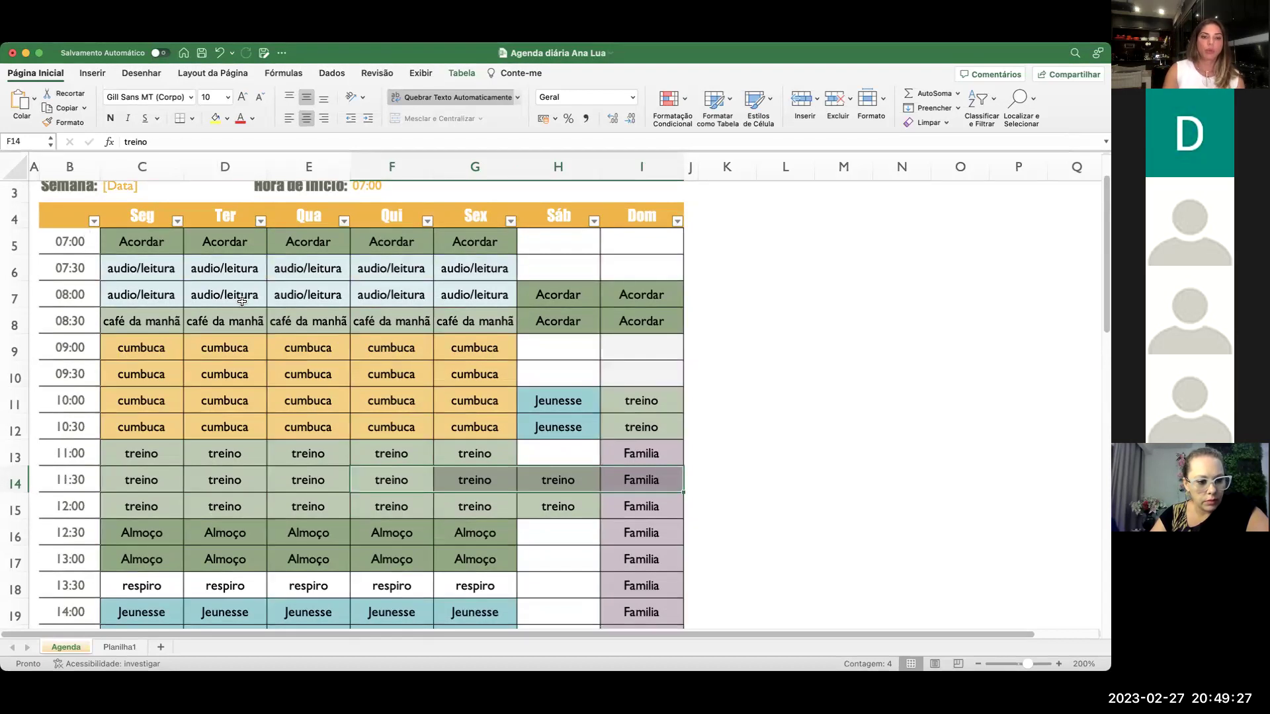
scroll(242, 303, up, 1)
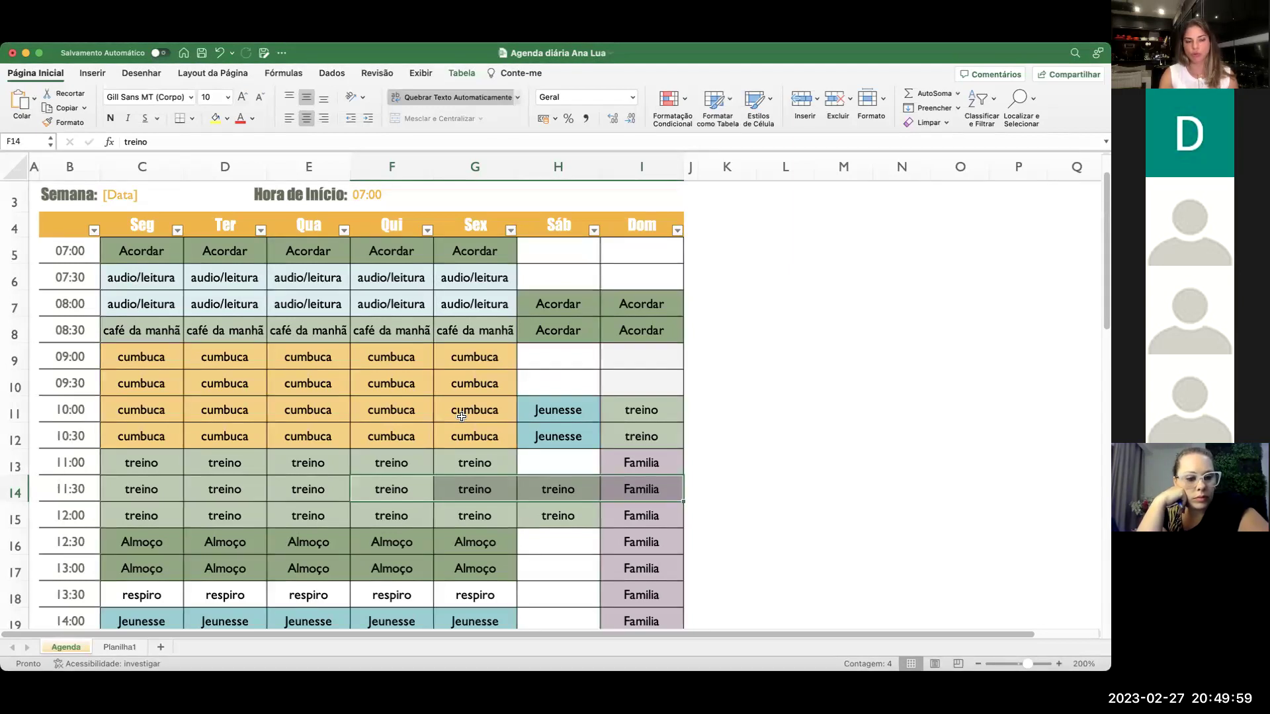
scroll(461, 415, down, 1)
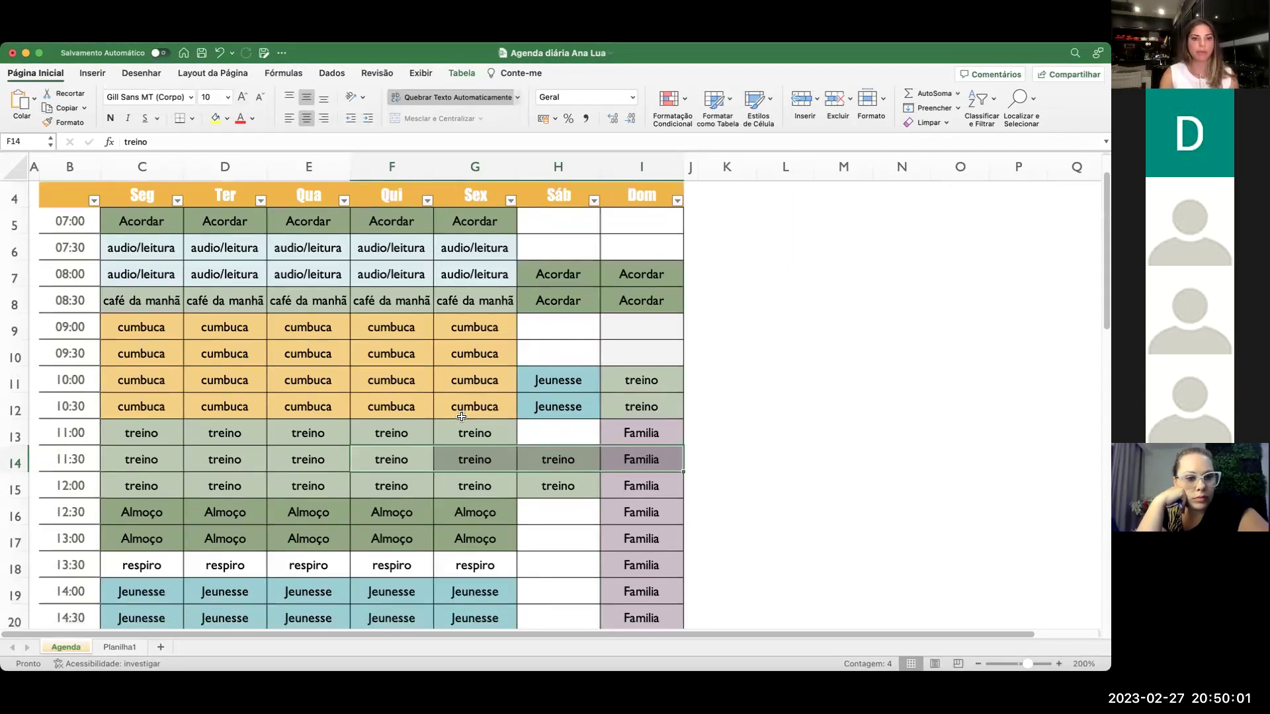
scroll(275, 379, down, 5)
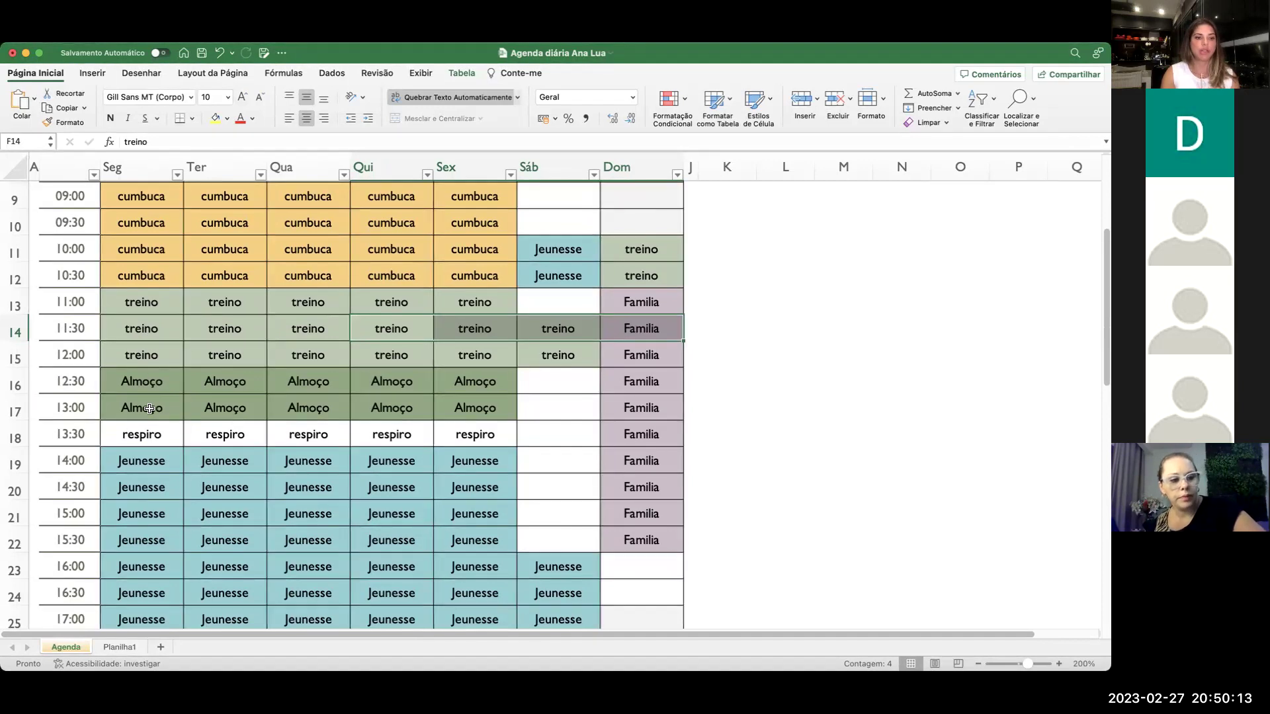
scroll(145, 404, down, 2)
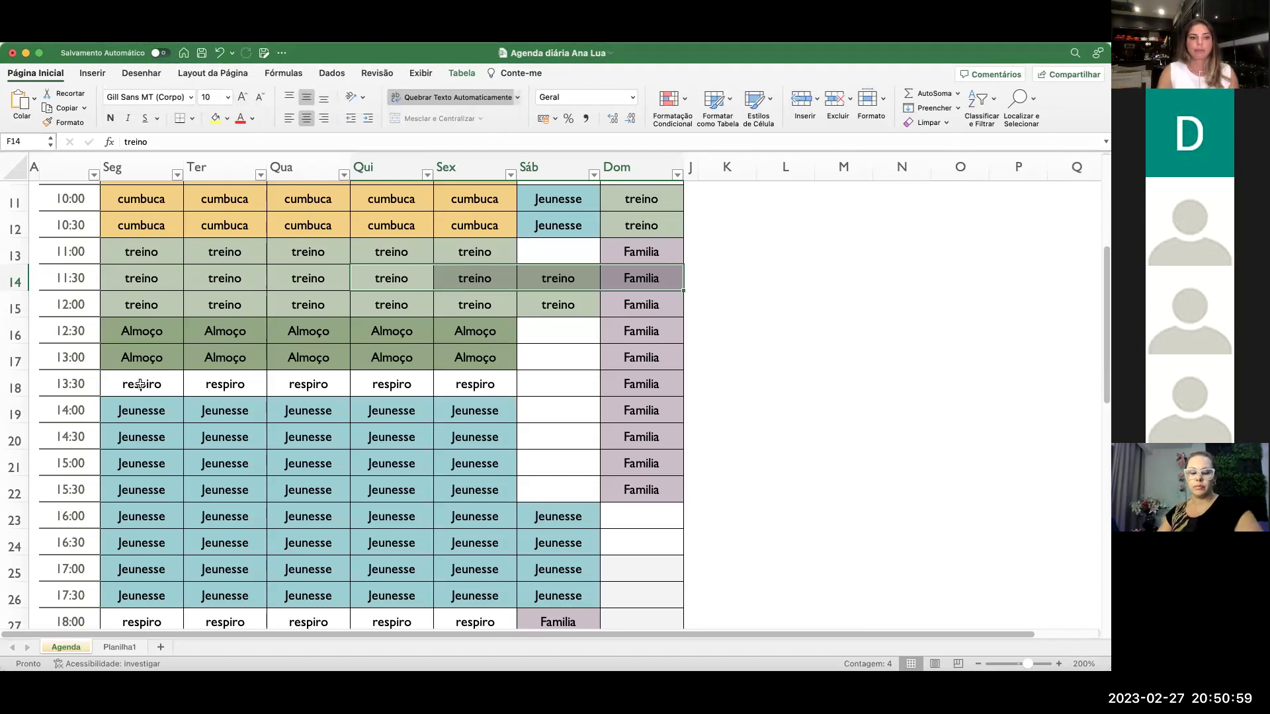
scroll(140, 385, down, 3)
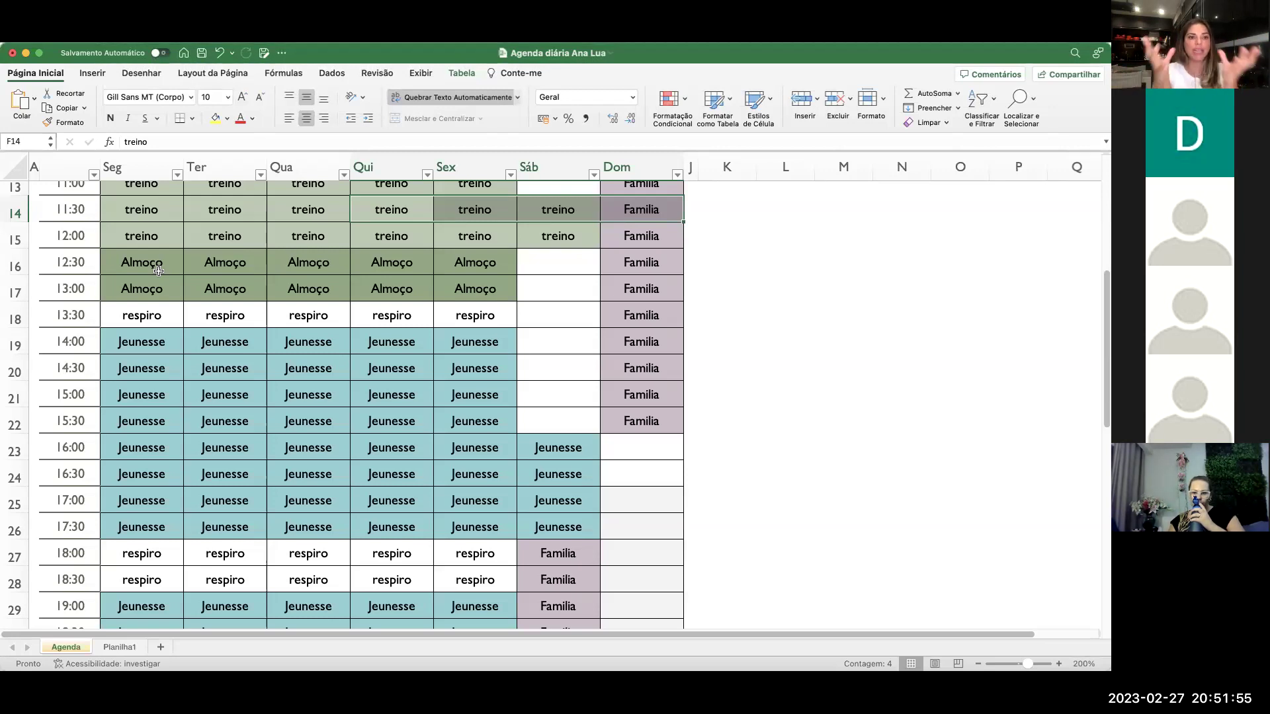
scroll(258, 420, down, 4)
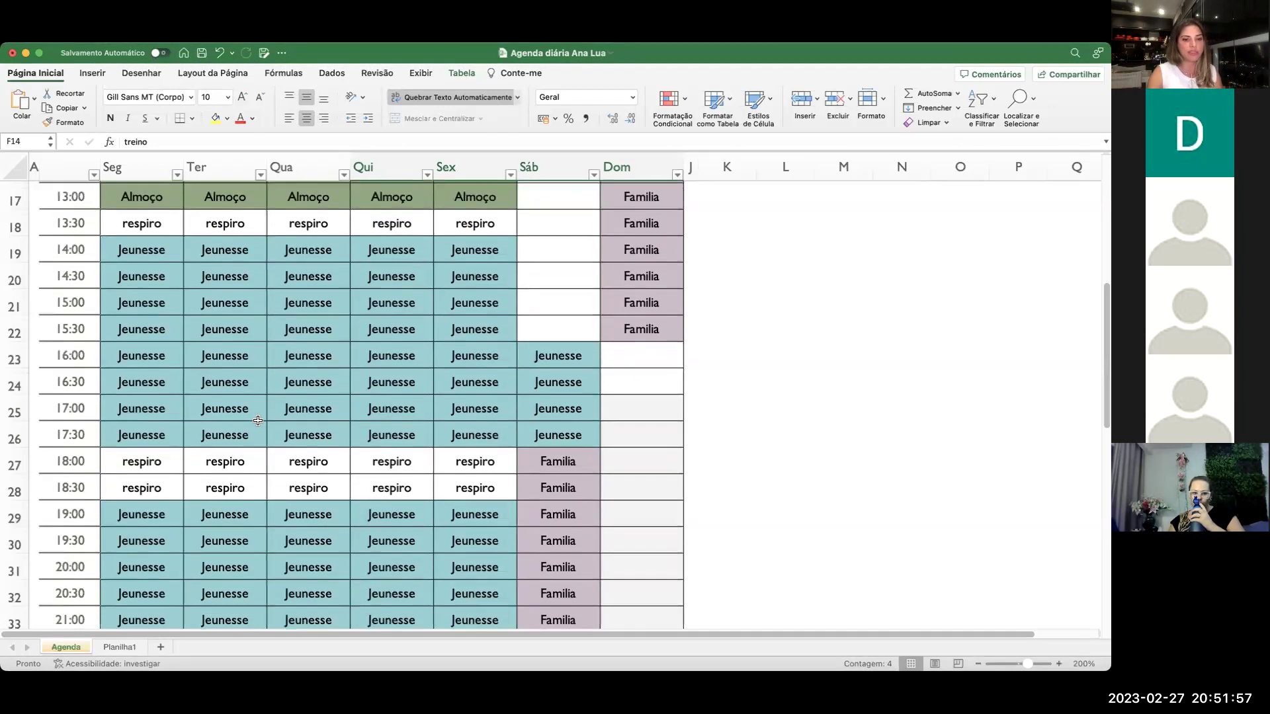
scroll(440, 434, down, 1)
scroll(440, 435, down, 5)
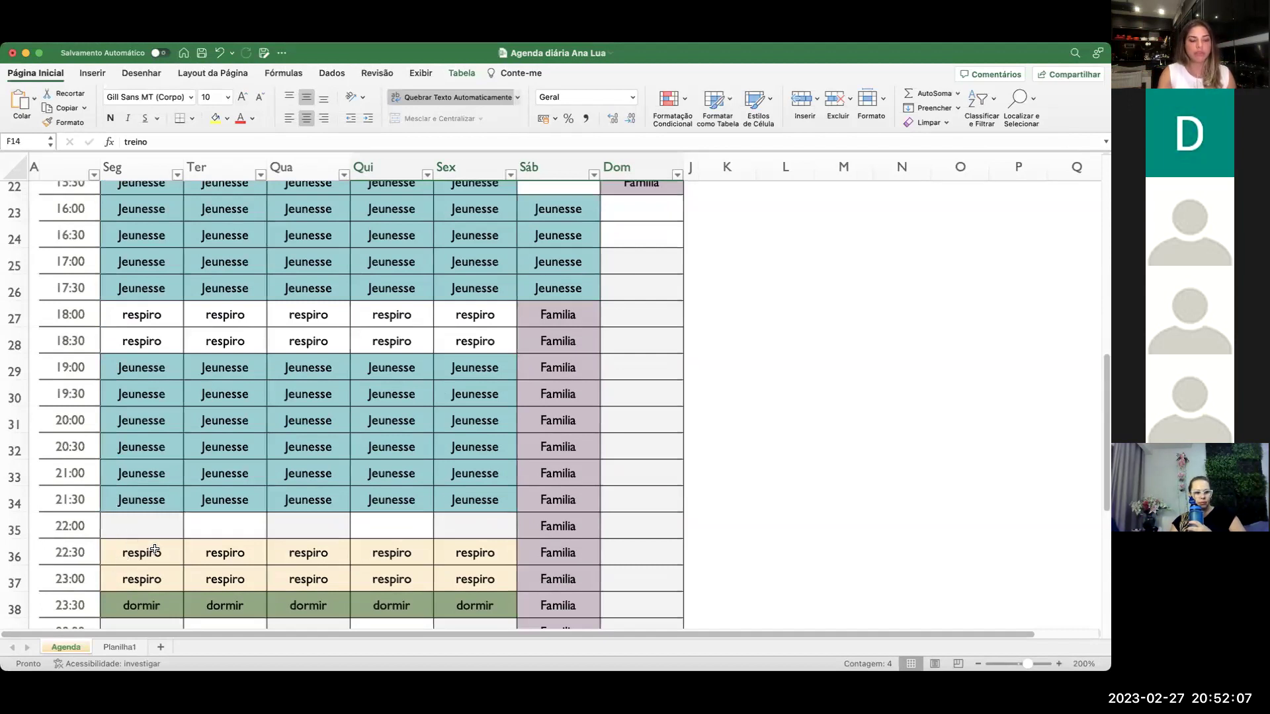
scroll(154, 548, down, 2)
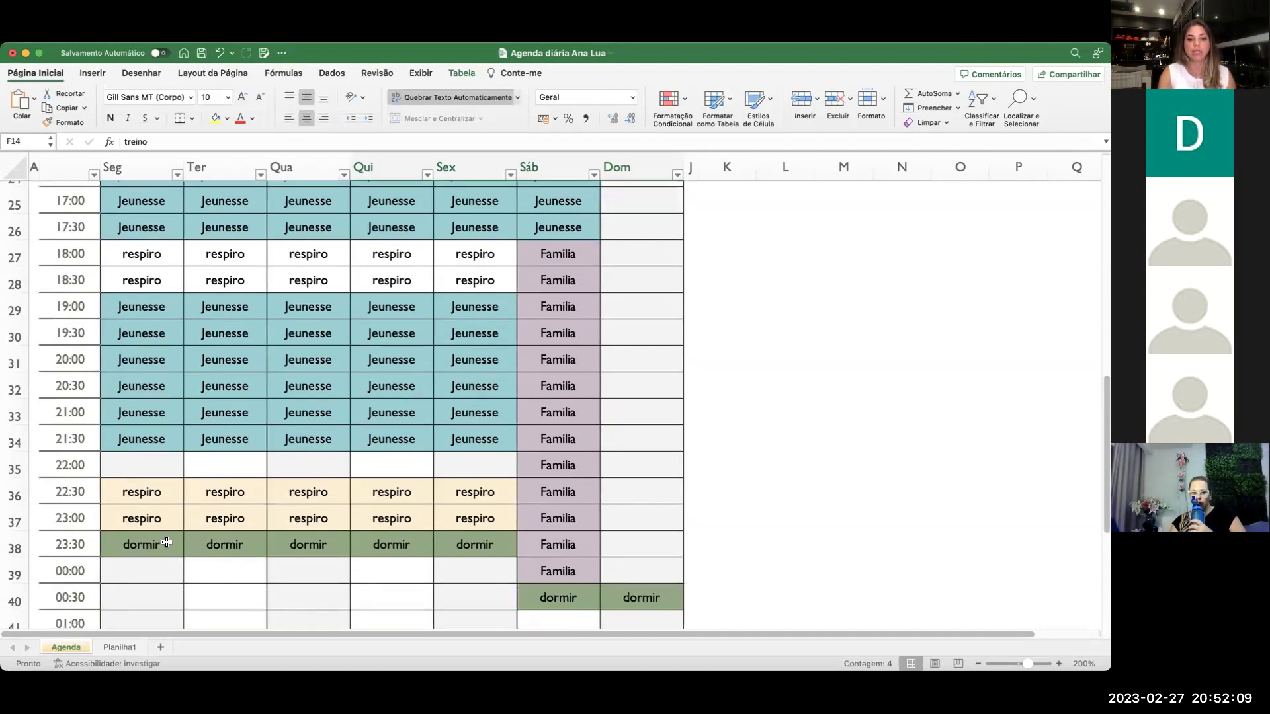
scroll(363, 436, up, 2)
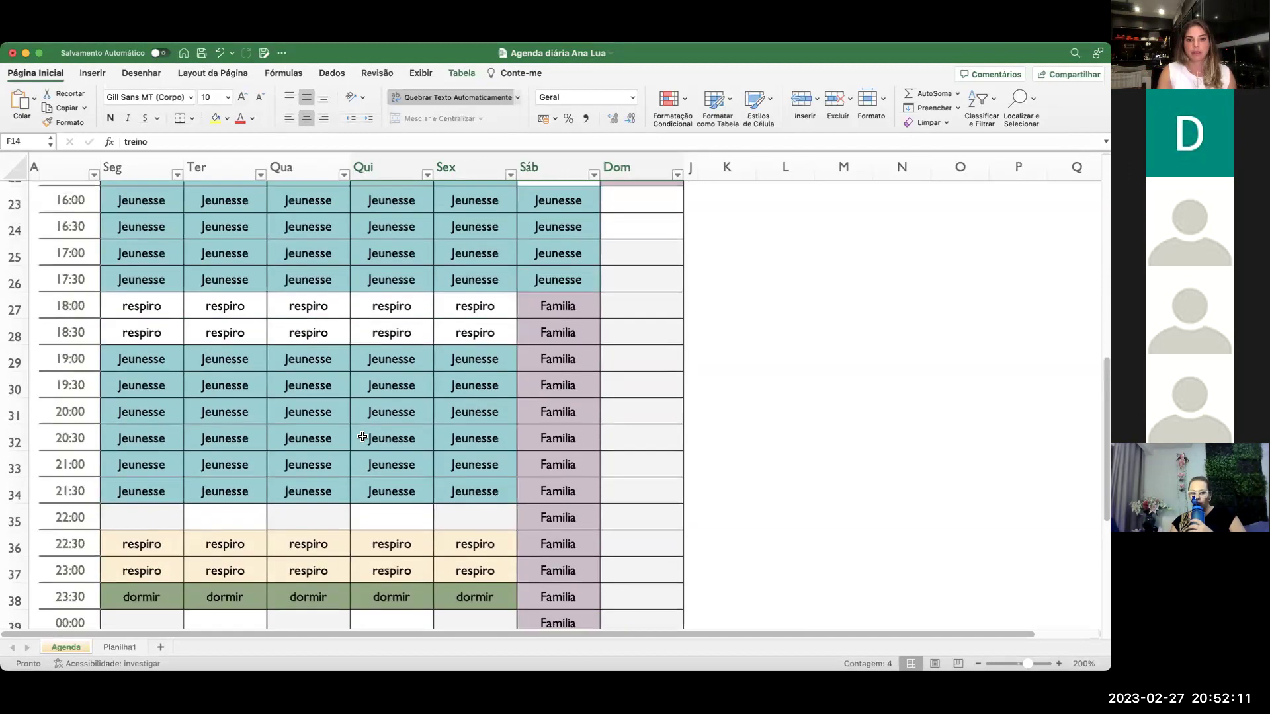
Review the Saturday column of the agenda, from the early morning slots to the evening family block.
scroll(564, 343, up, 7)
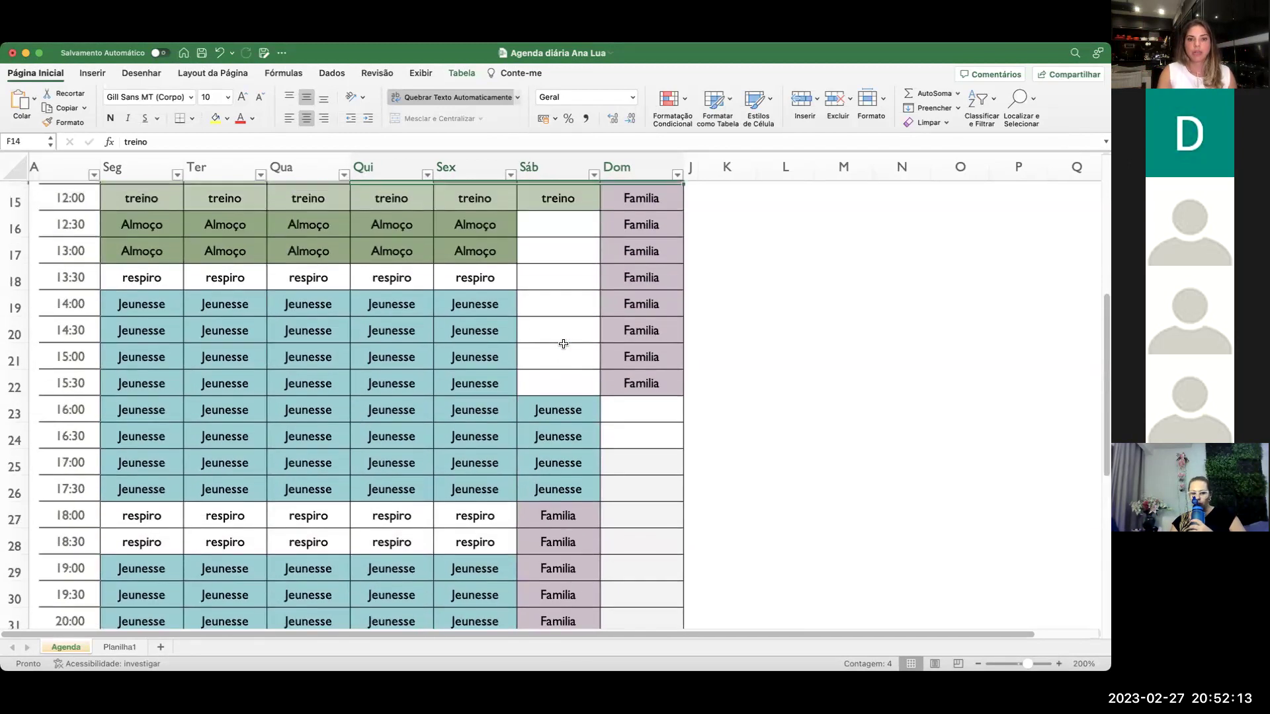
scroll(563, 343, up, 5)
scroll(563, 343, up, 5)
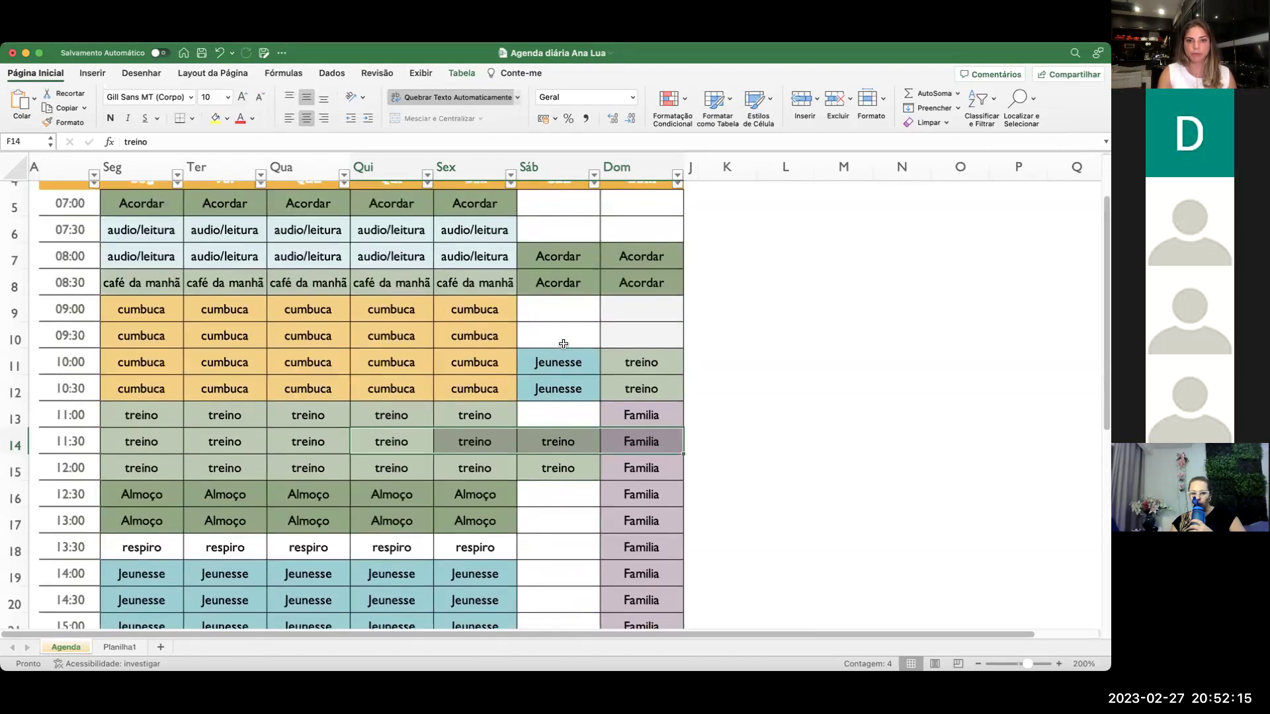
scroll(562, 343, down, 2)
scroll(563, 343, down, 1)
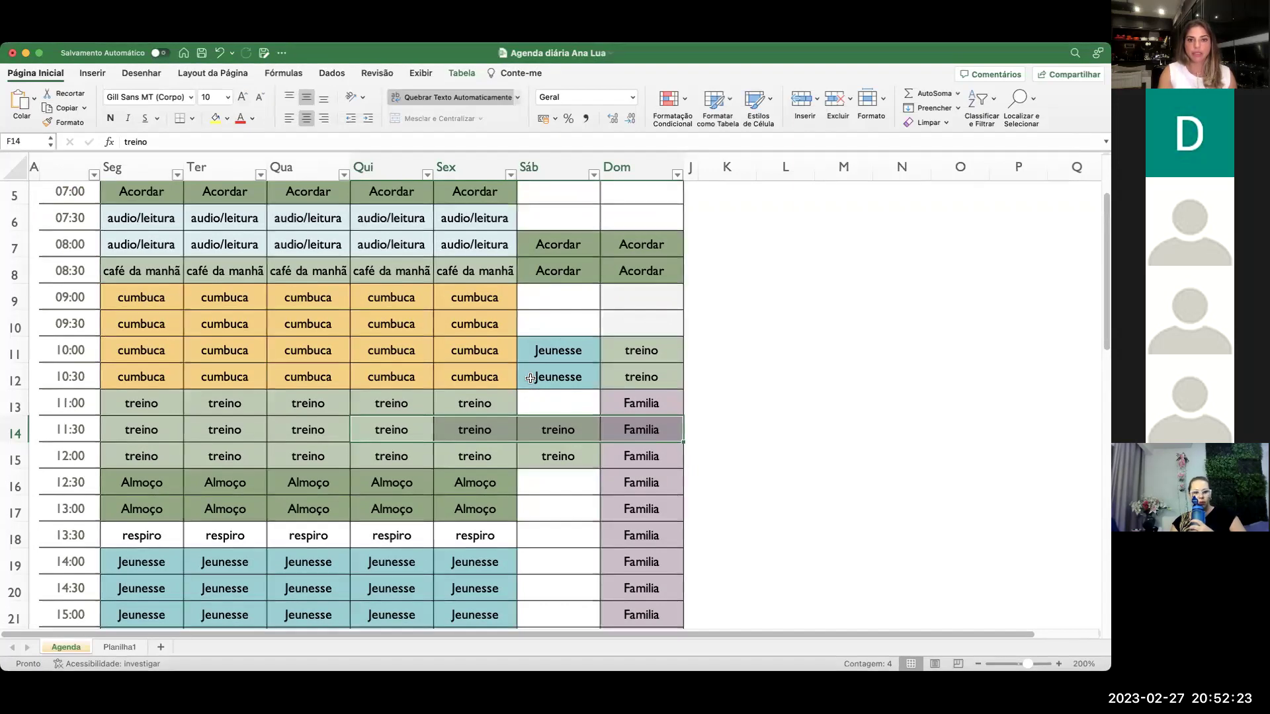
scroll(530, 378, down, 5)
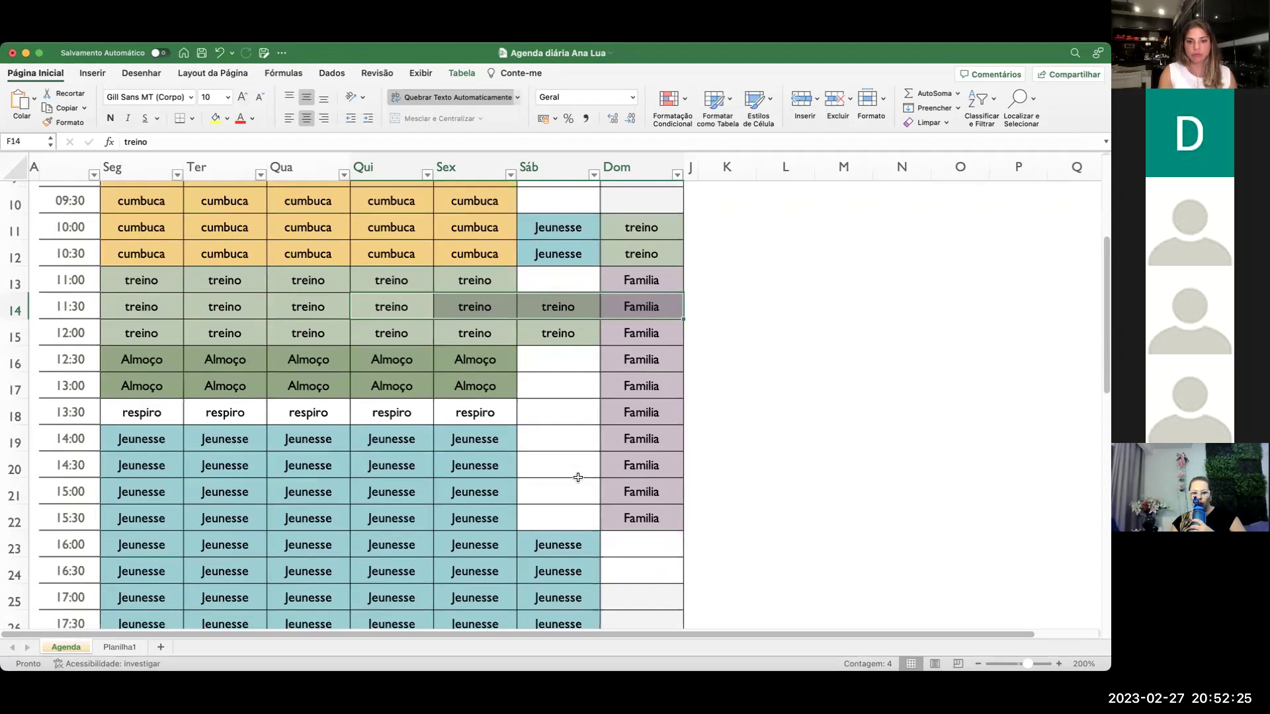
scroll(565, 410, down, 5)
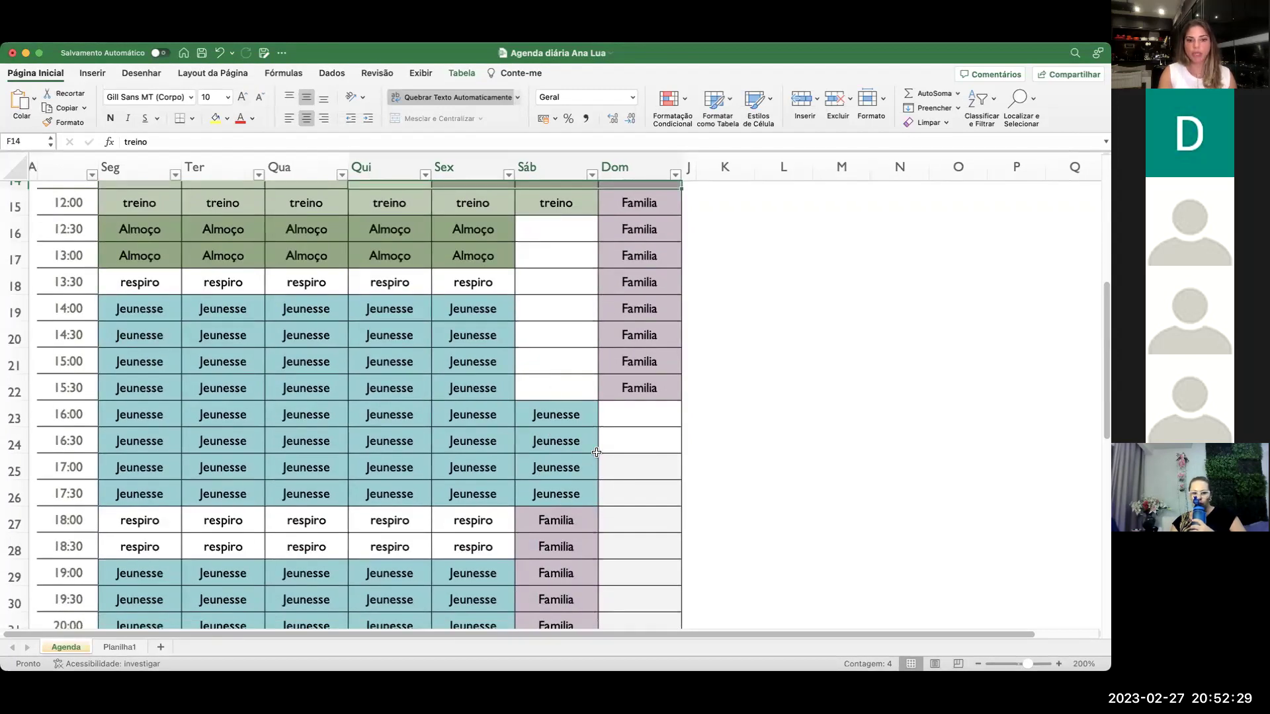
scroll(596, 452, down, 6)
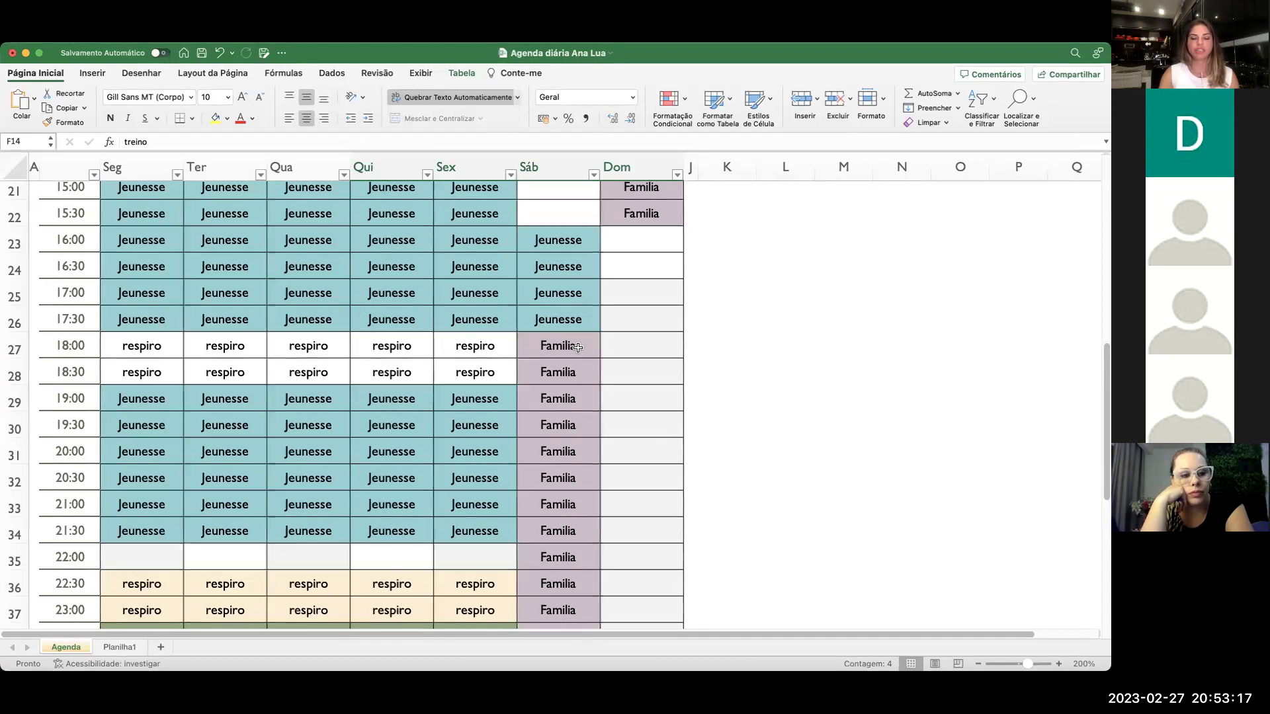
Compare the family blocks on Saturday and Sunday and examine the free Sunday slots in the agenda.
scroll(577, 347, up, 8)
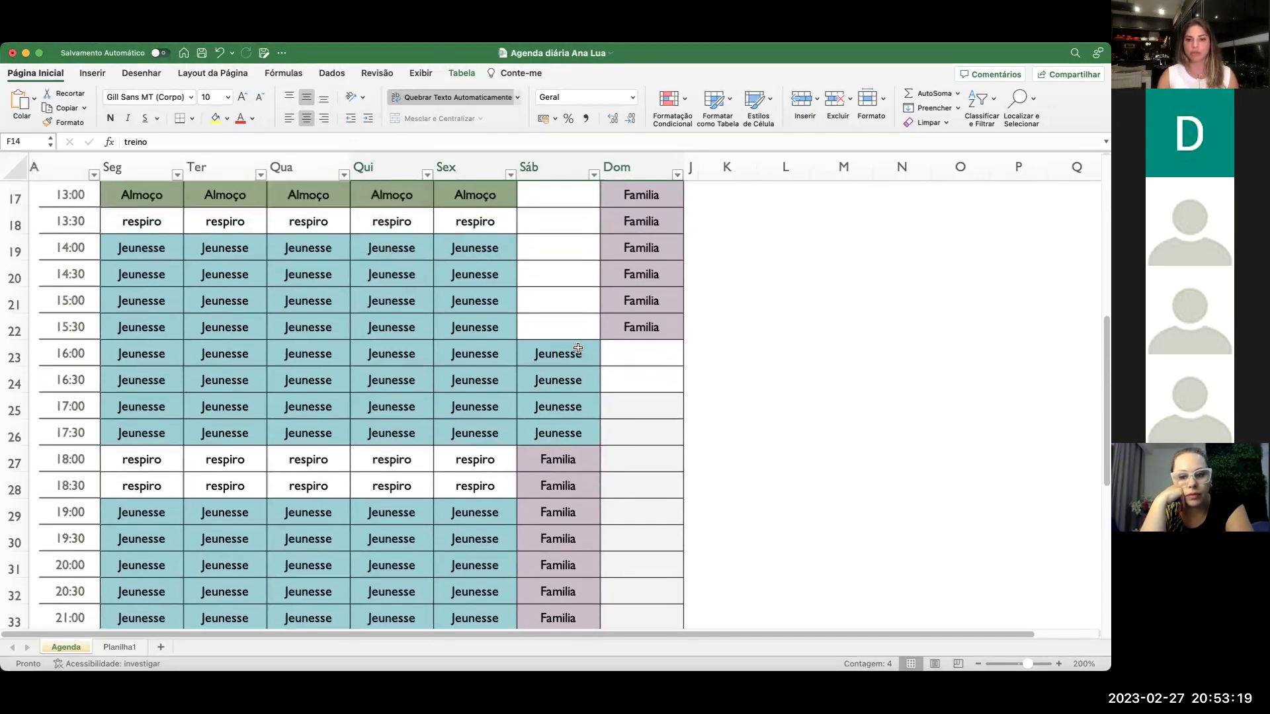
scroll(652, 366, up, 7)
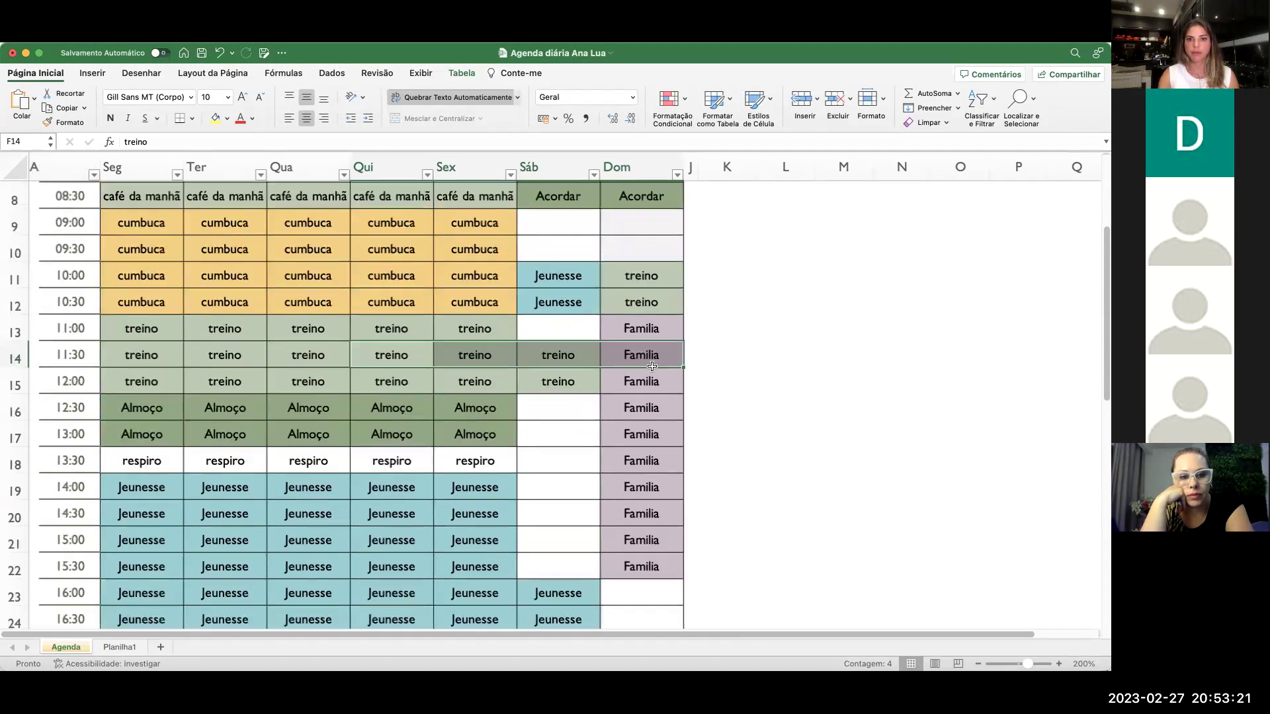
scroll(552, 357, down, 15)
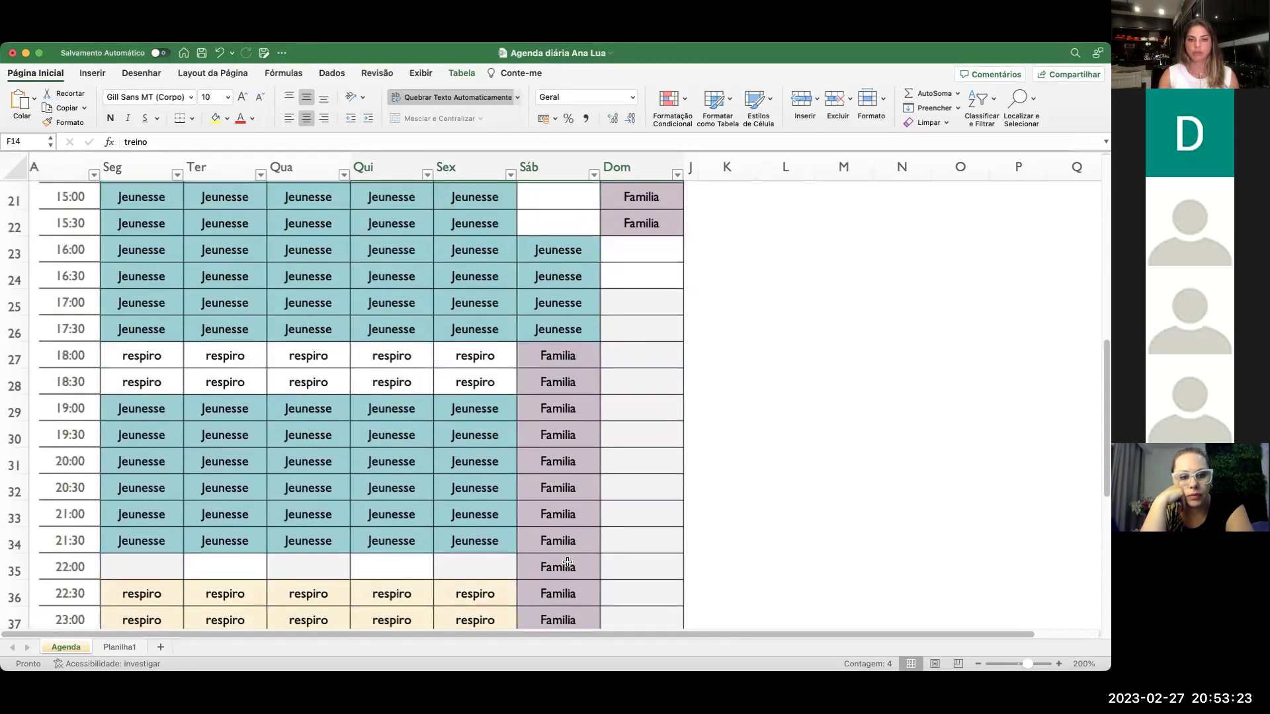
scroll(567, 562, down, 5)
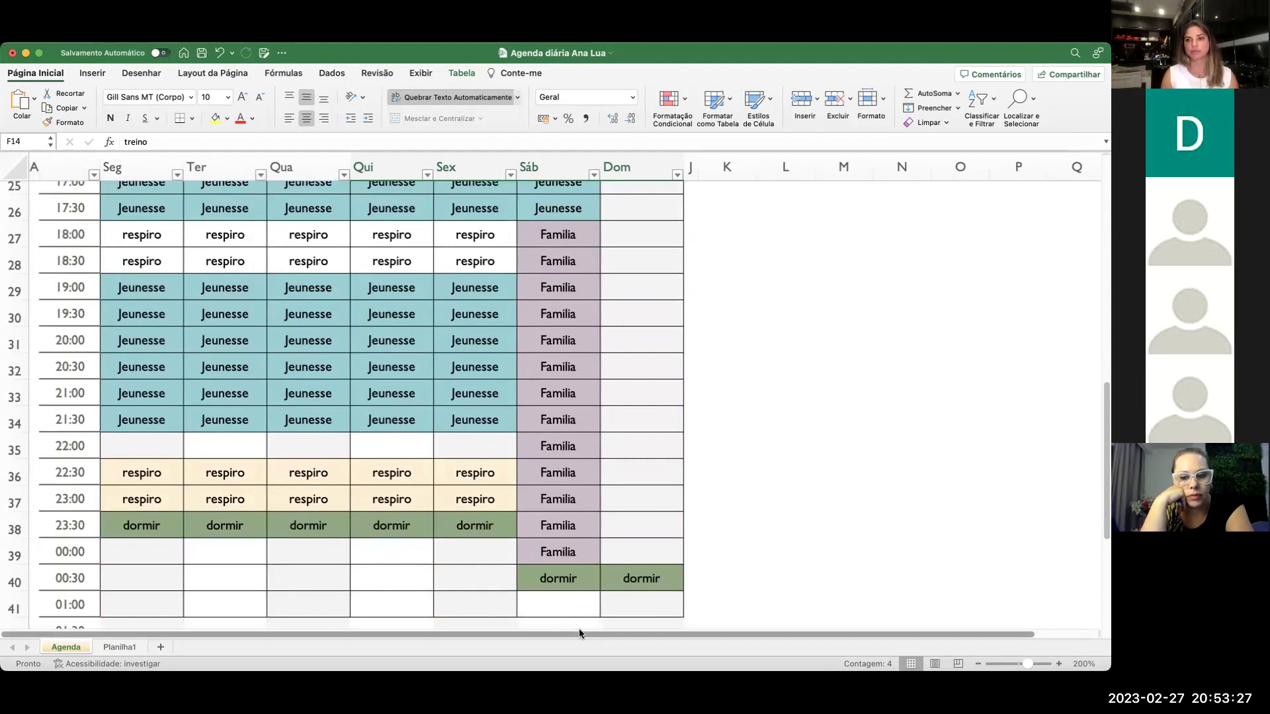
scroll(602, 363, up, 1)
scroll(603, 363, up, 6)
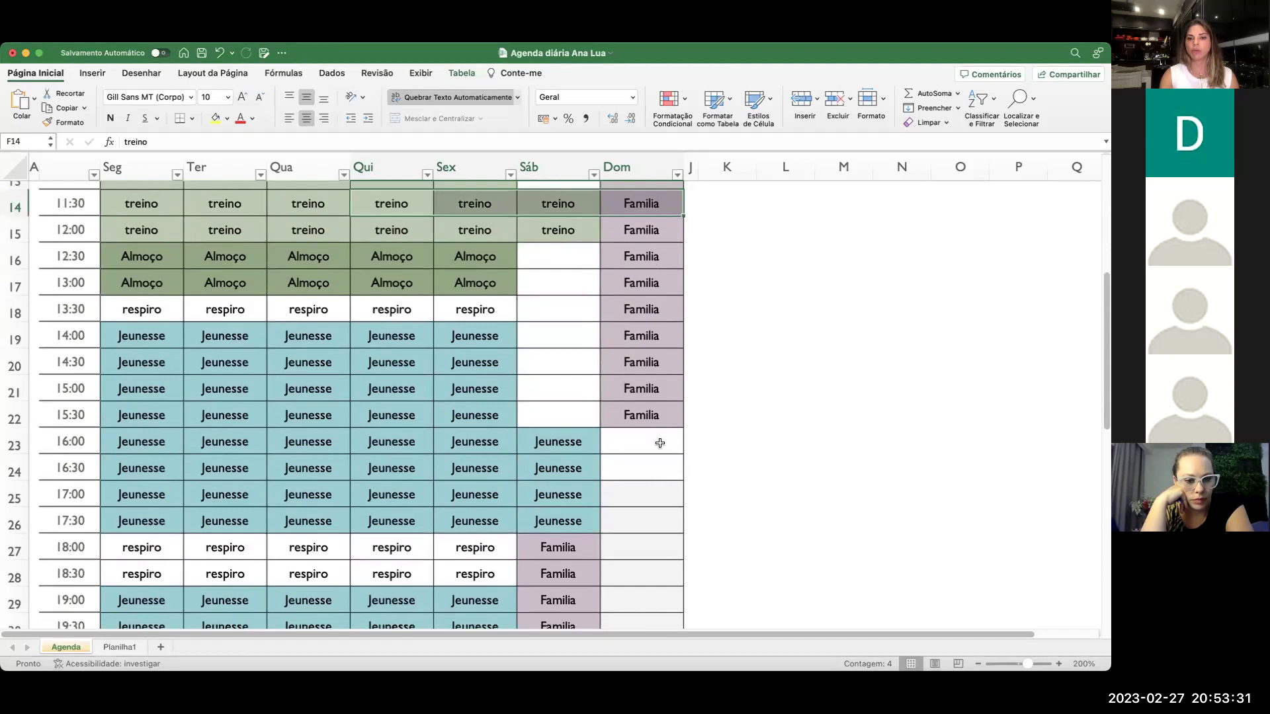
scroll(659, 443, up, 4)
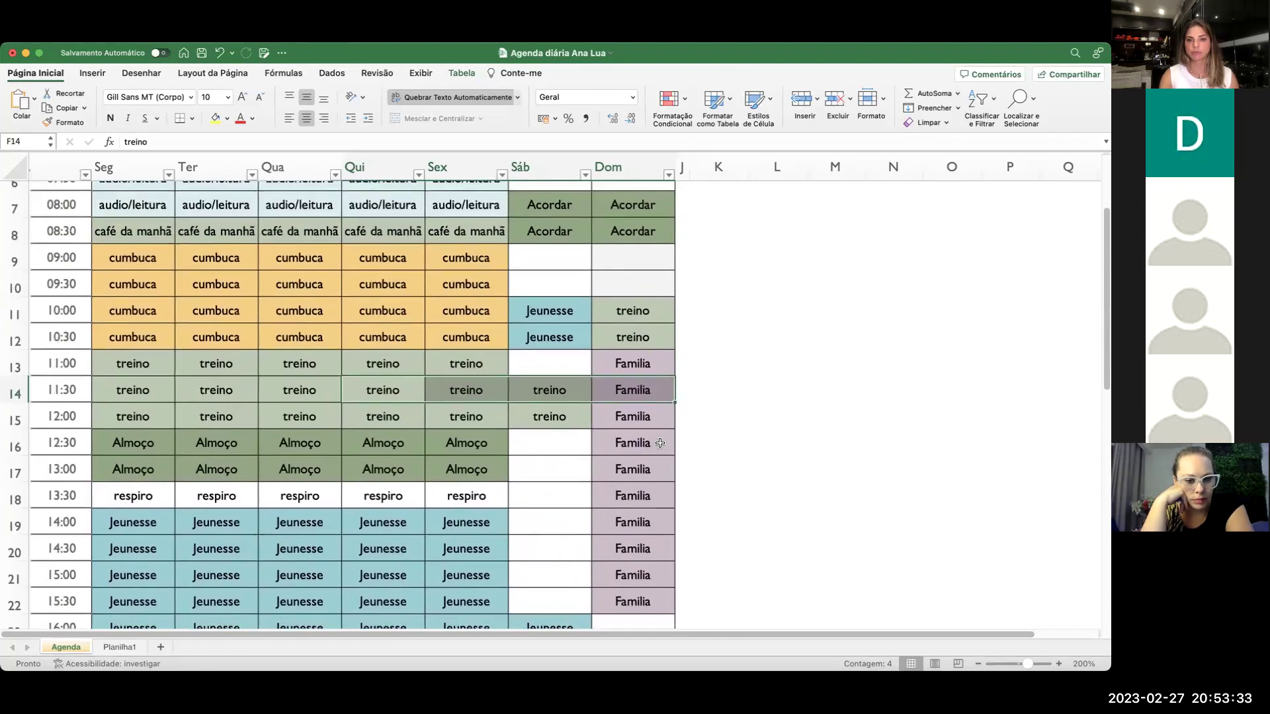
scroll(659, 443, down, 5)
scroll(653, 589, down, 3)
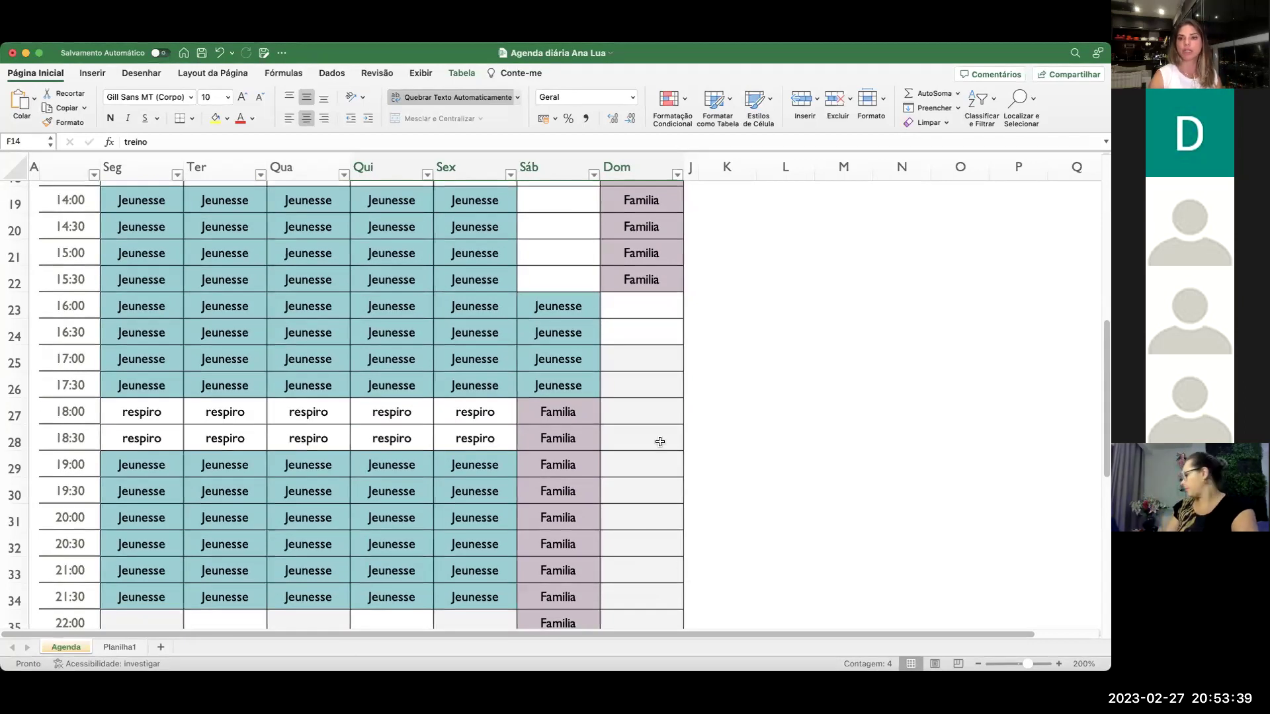
scroll(659, 442, up, 5)
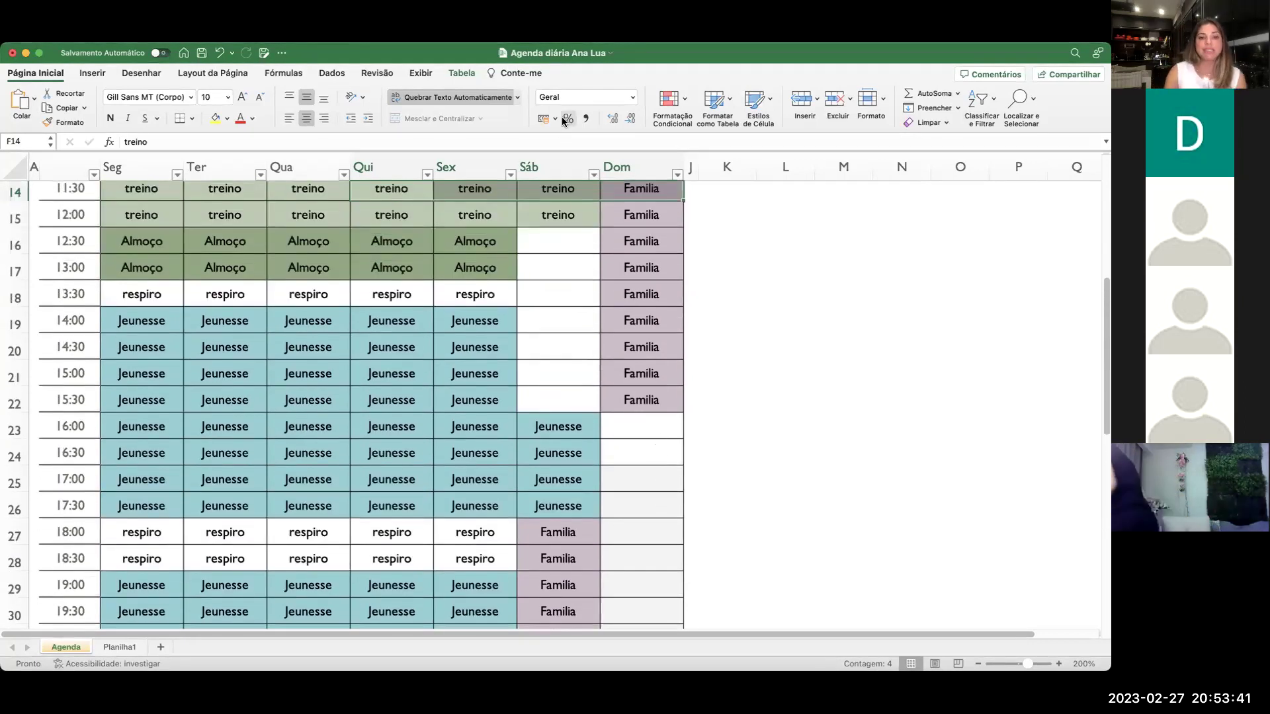
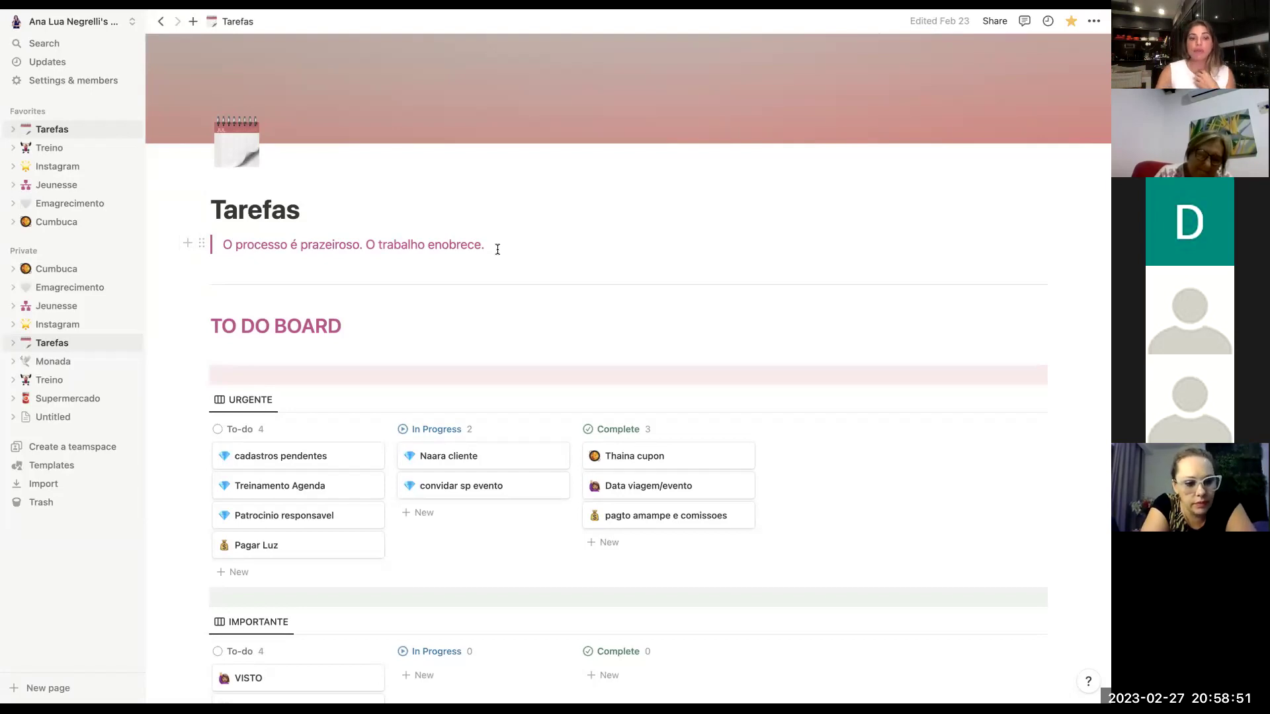
Mark the low-urgency "produtos" task in the Jeunesse table of the Tarefas page as done.
scroll(497, 249, down, 5)
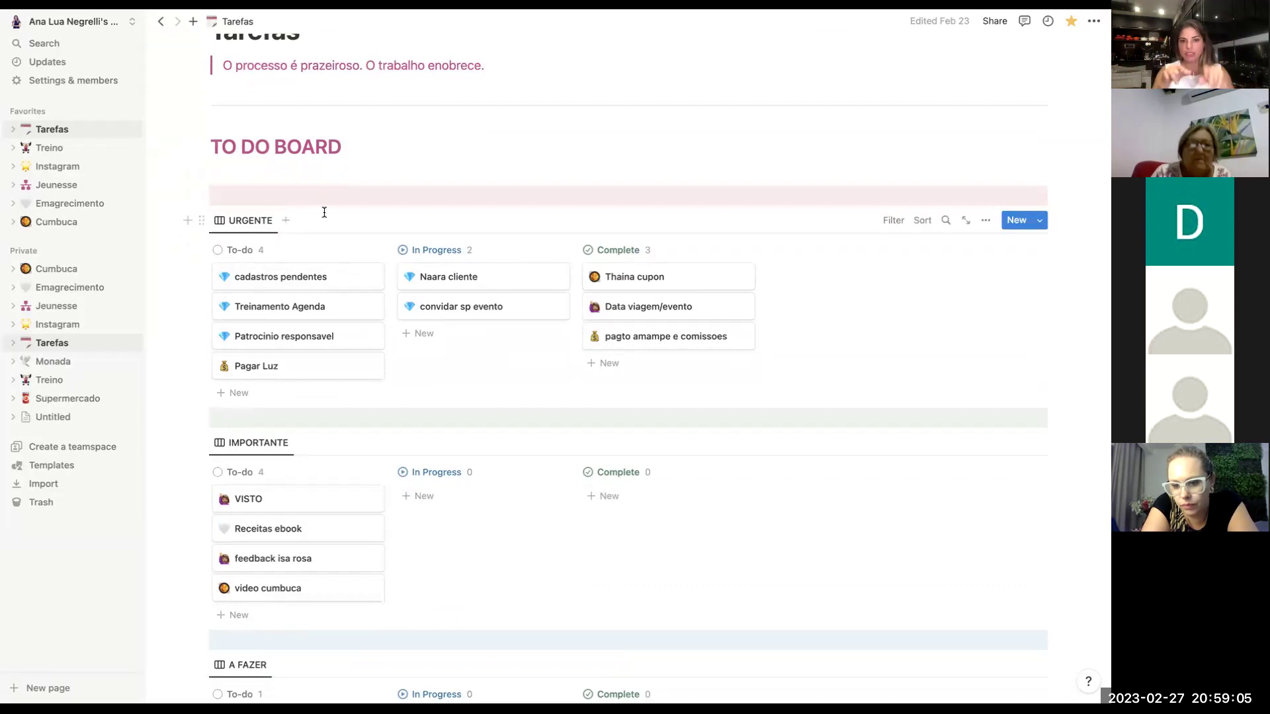
scroll(324, 212, down, 6)
scroll(324, 212, down, 8)
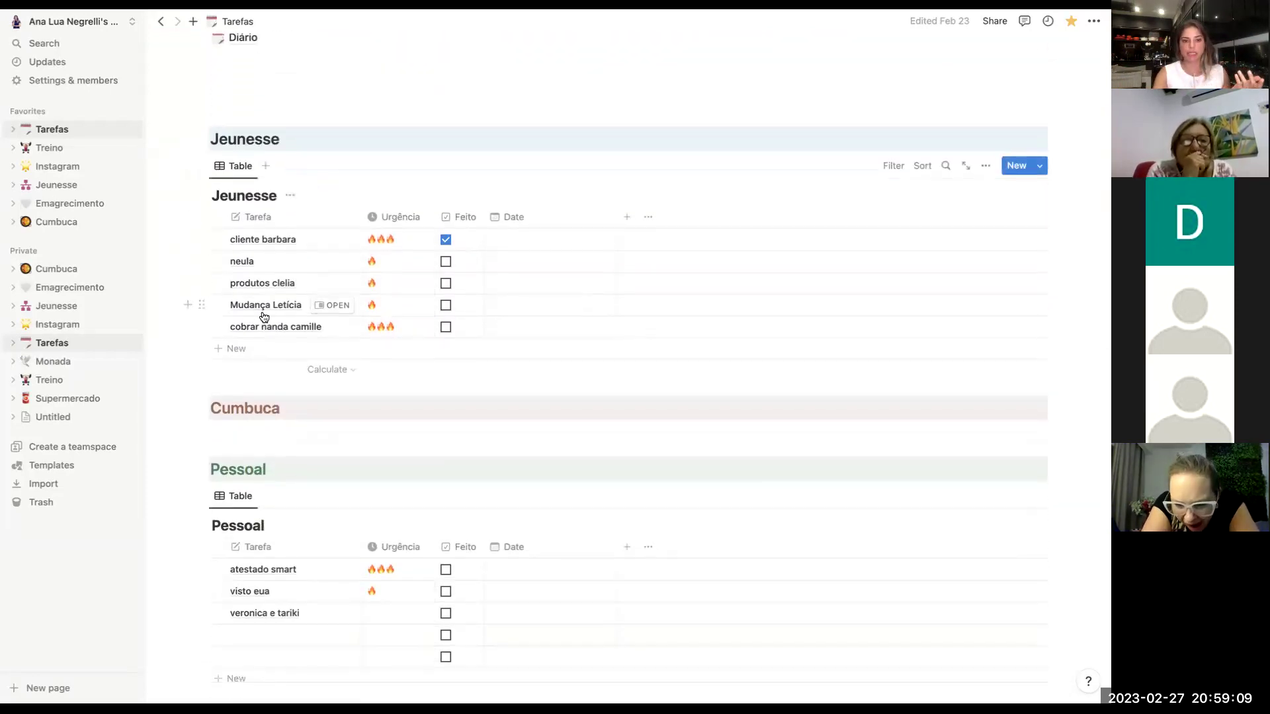
scroll(263, 316, down, 4)
scroll(500, 293, up, 4)
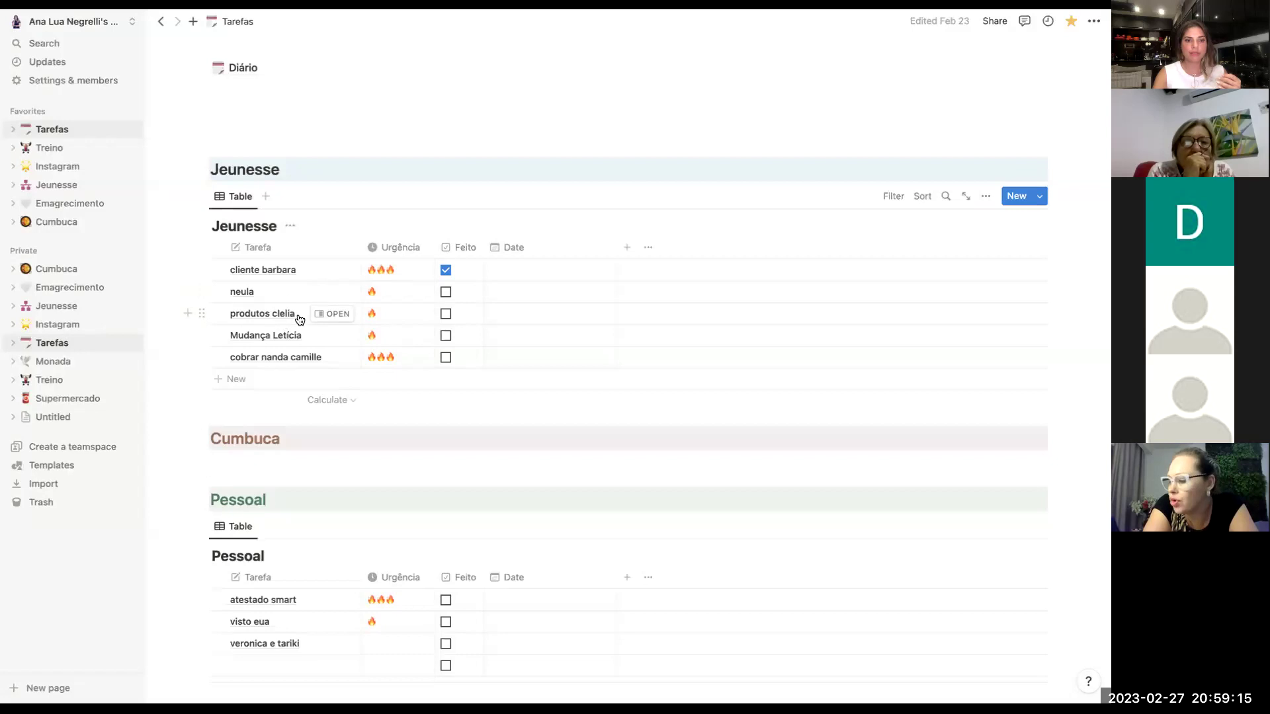
click(445, 315)
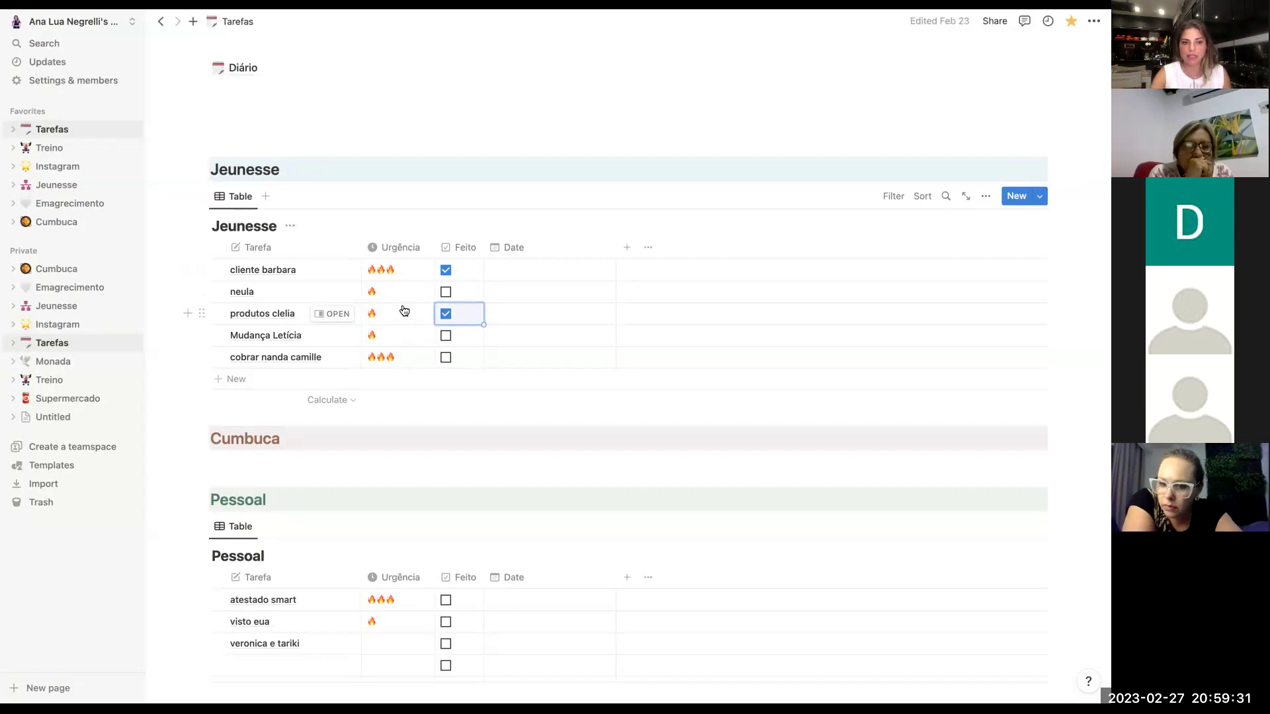
Move the Patrocinio responsavel, Pagar Luz and Treinamento Agenda cards from To-do to Complete on the URGENTE board.
scroll(404, 311, up, 6)
scroll(404, 313, up, 8)
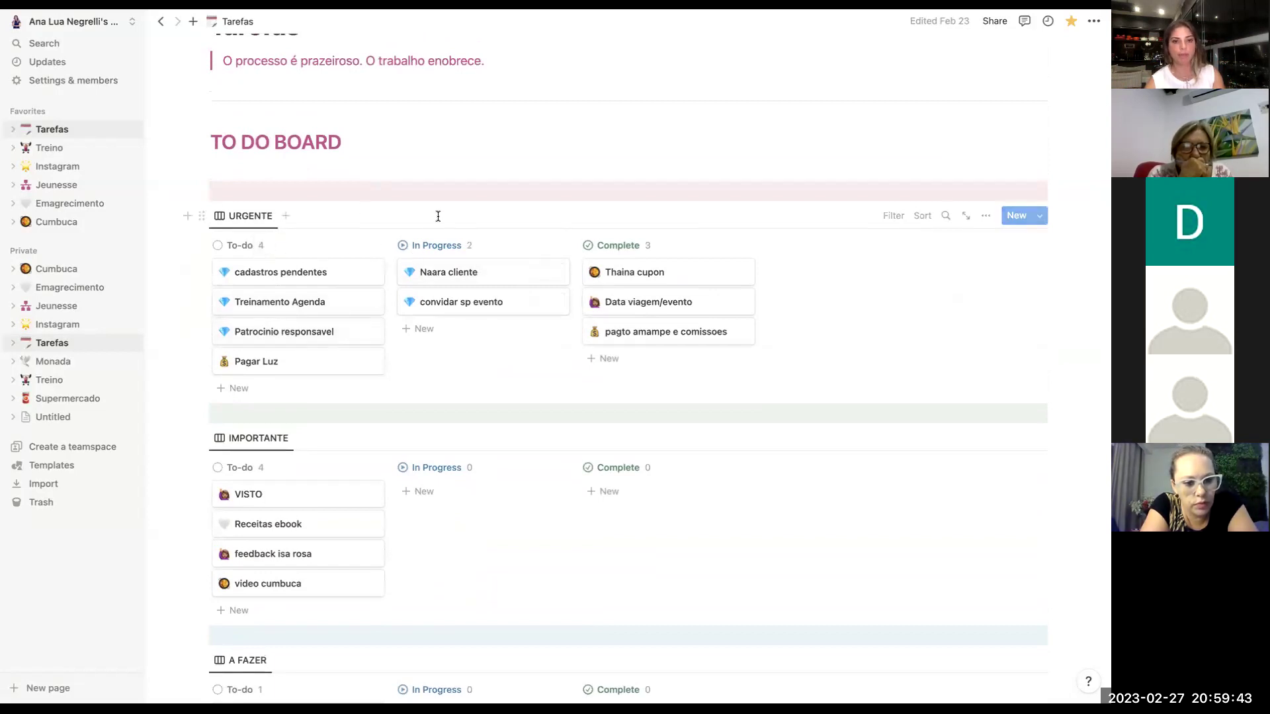
drag(304, 331, 684, 361)
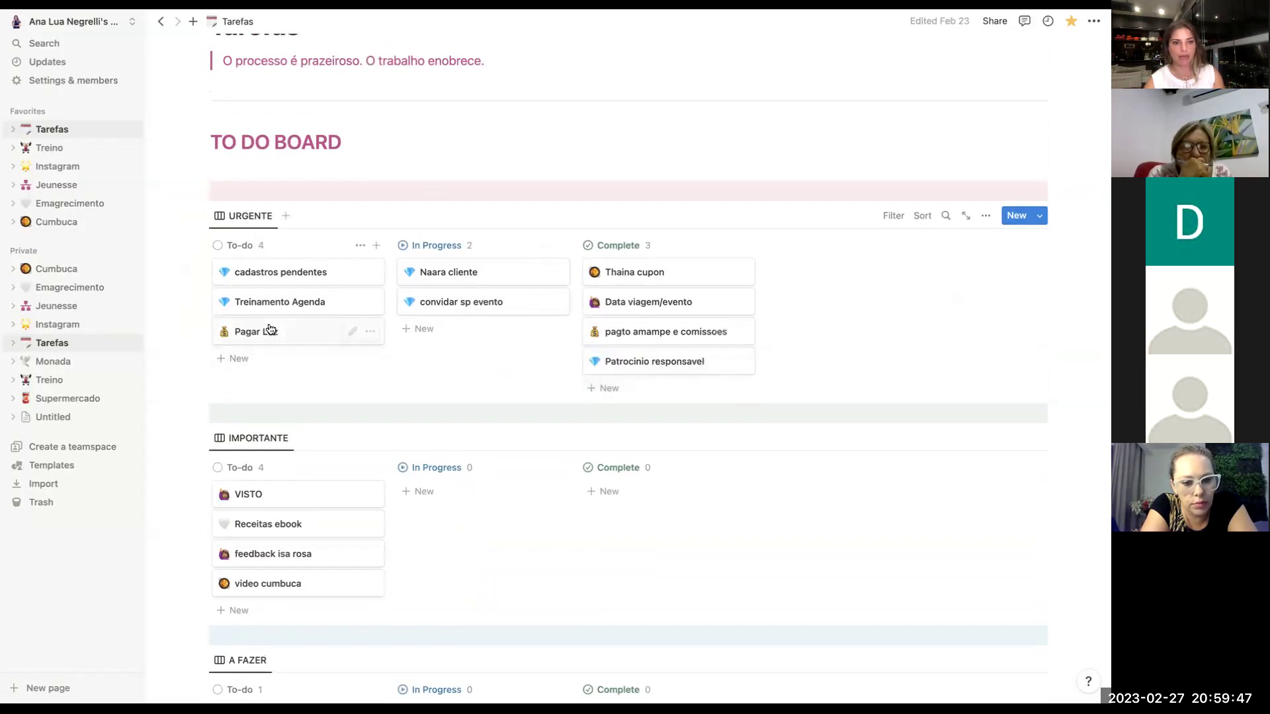
drag(296, 332, 664, 380)
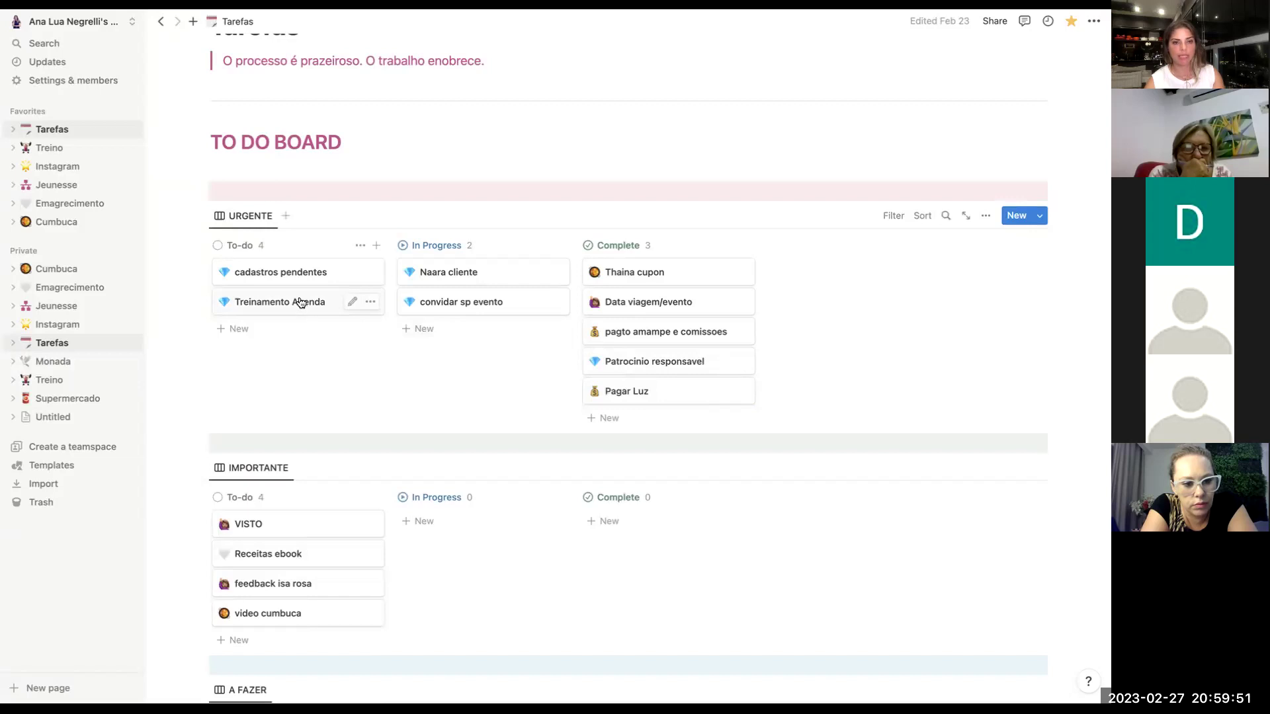
drag(299, 302, 676, 415)
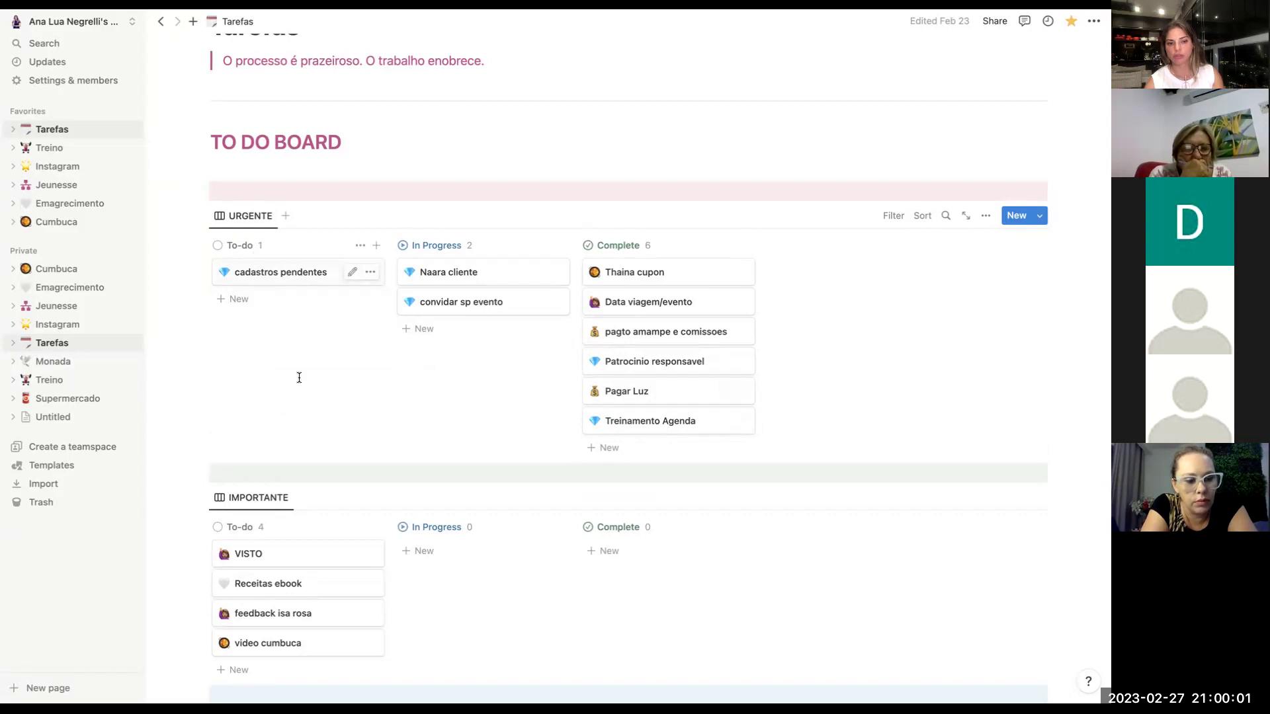
Move the video cumbuca card from To-do to Complete on the IMPORTANTE board and look over the A FAZER and IDÉIAS boards.
scroll(298, 377, down, 3)
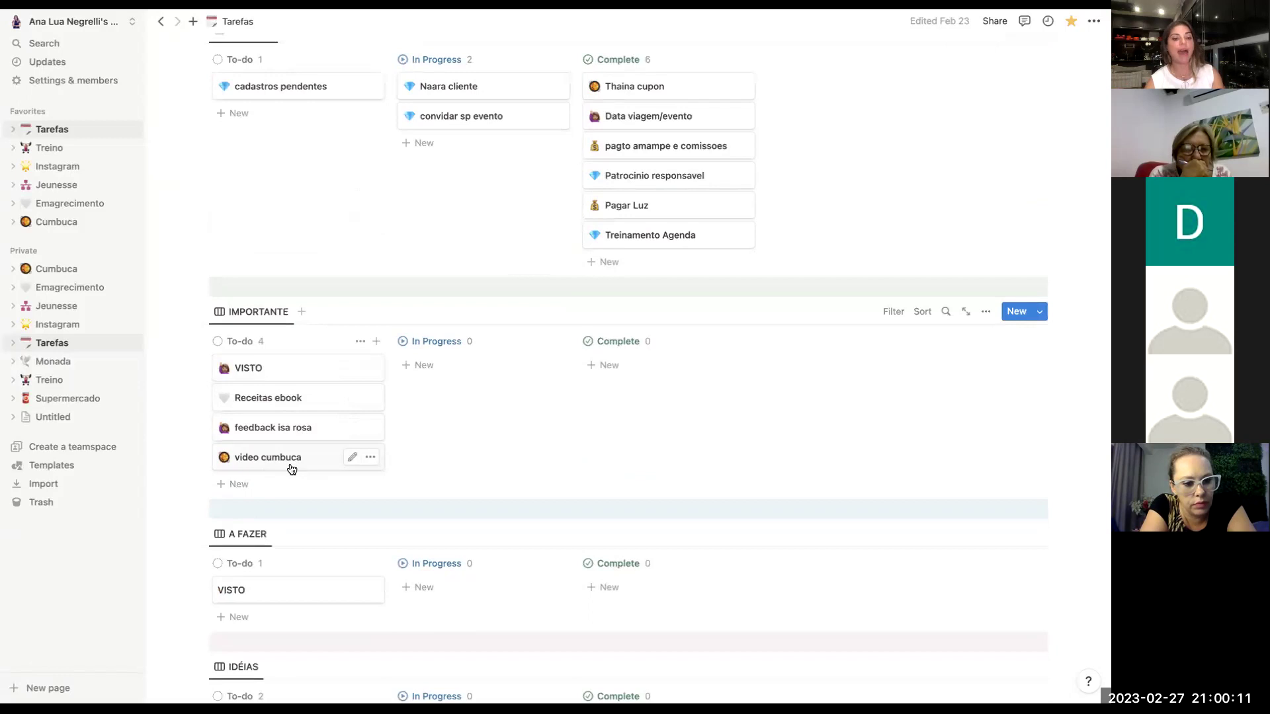
drag(291, 469, 698, 368)
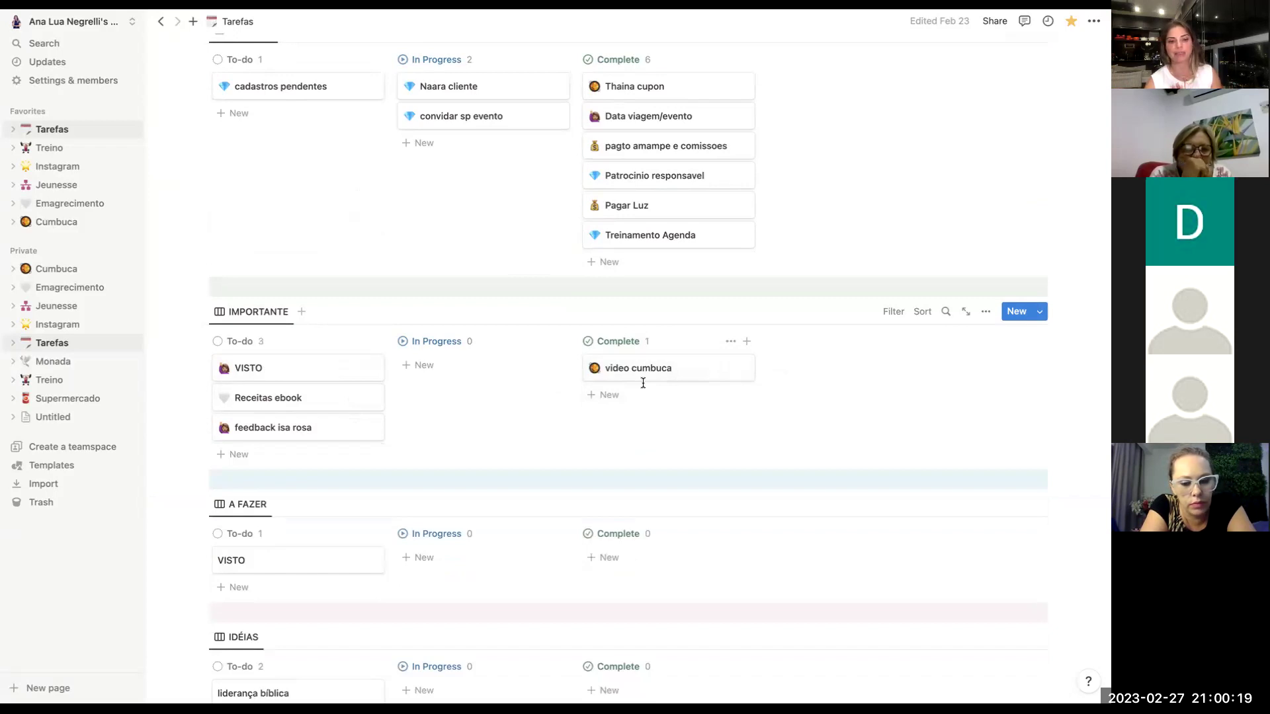
scroll(643, 382, down, 4)
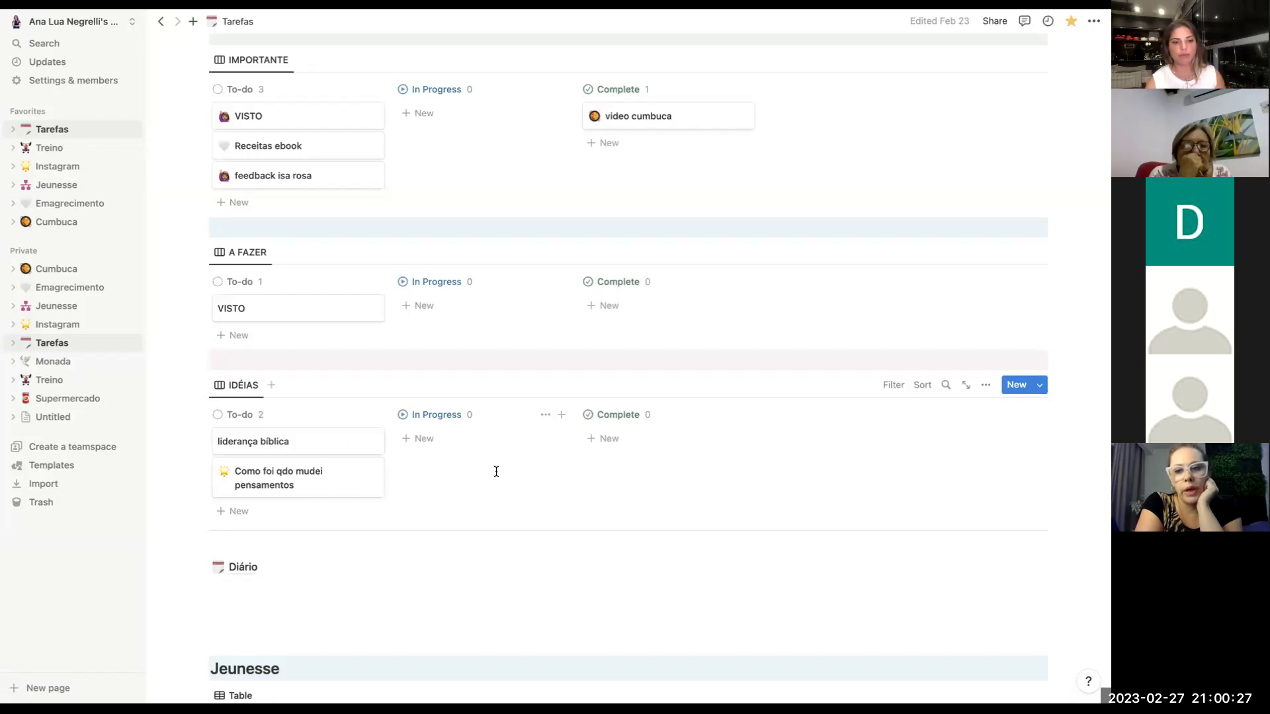
scroll(496, 471, up, 5)
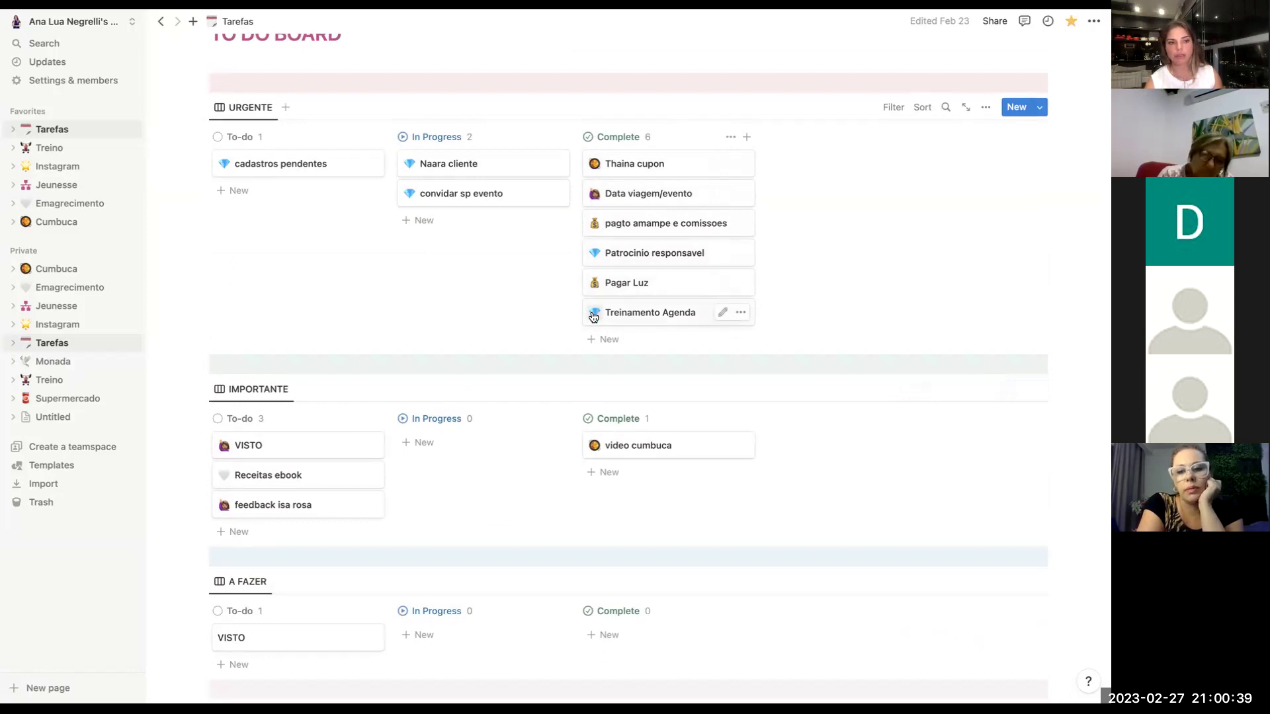
Open the Jeunesse page and check off "vendas estoque" in its Tarefas list.
click(66, 306)
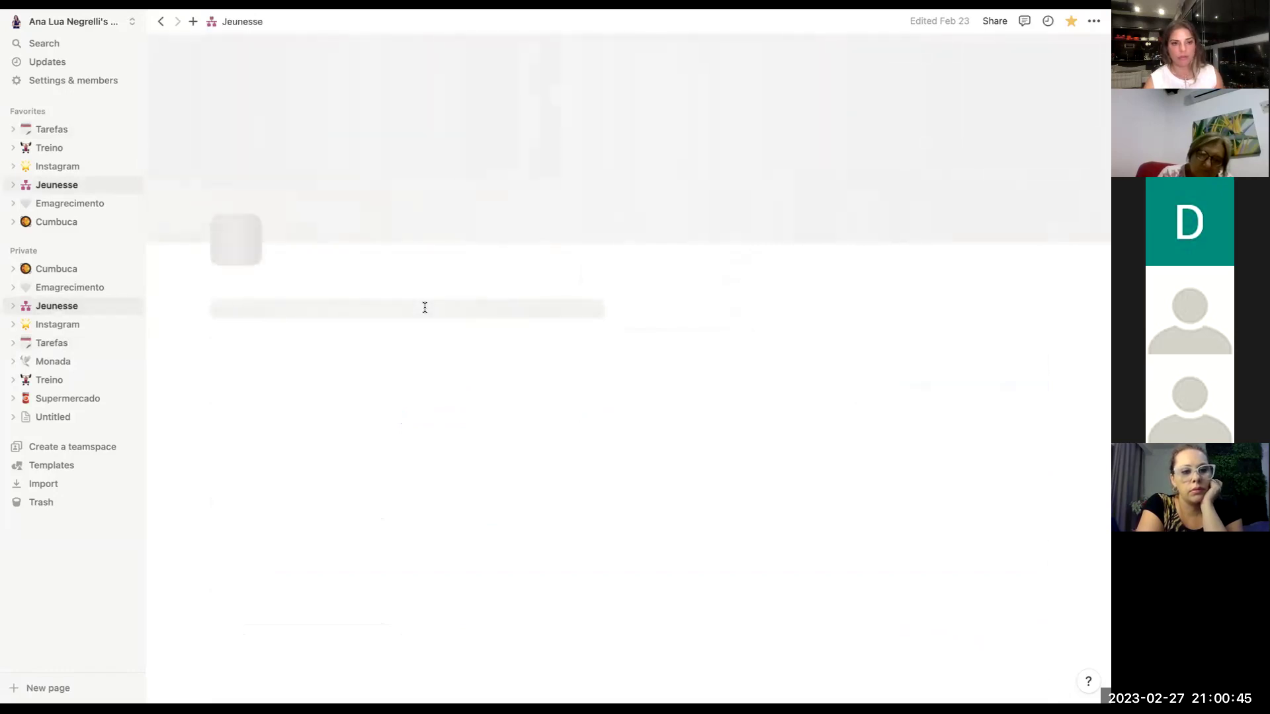
scroll(546, 353, down, 5)
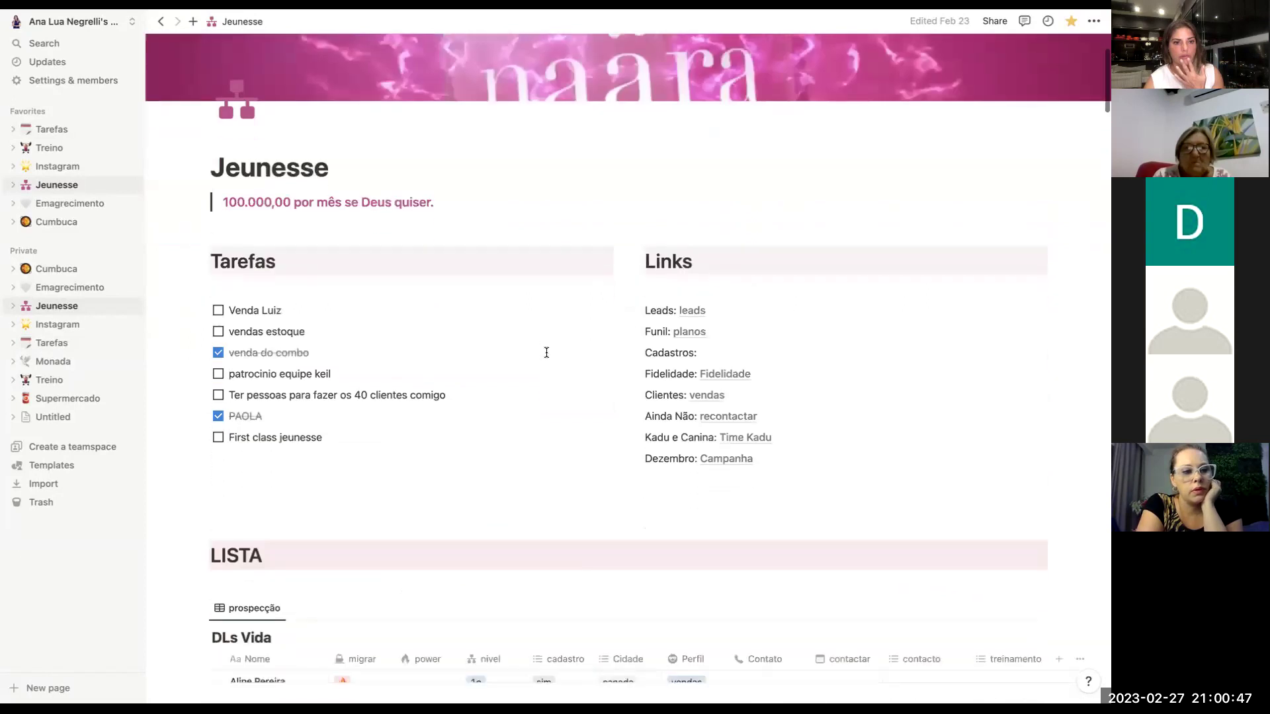
scroll(546, 341, down, 1)
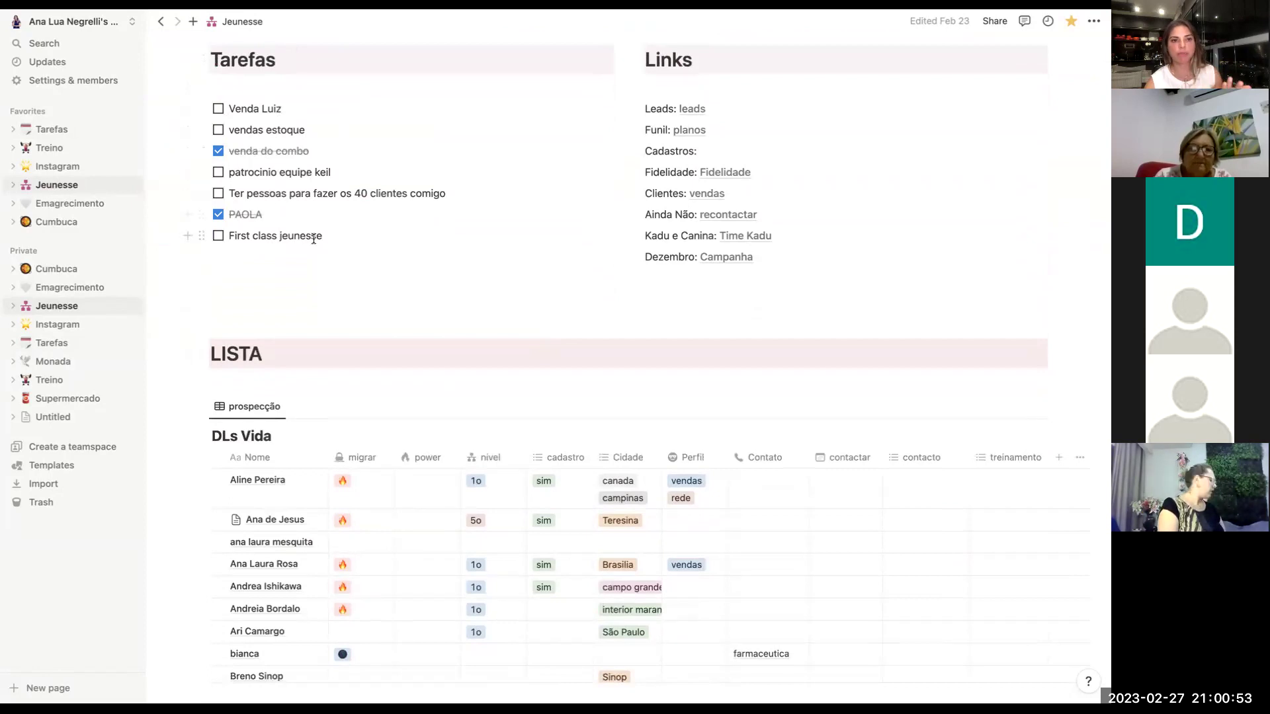
click(218, 131)
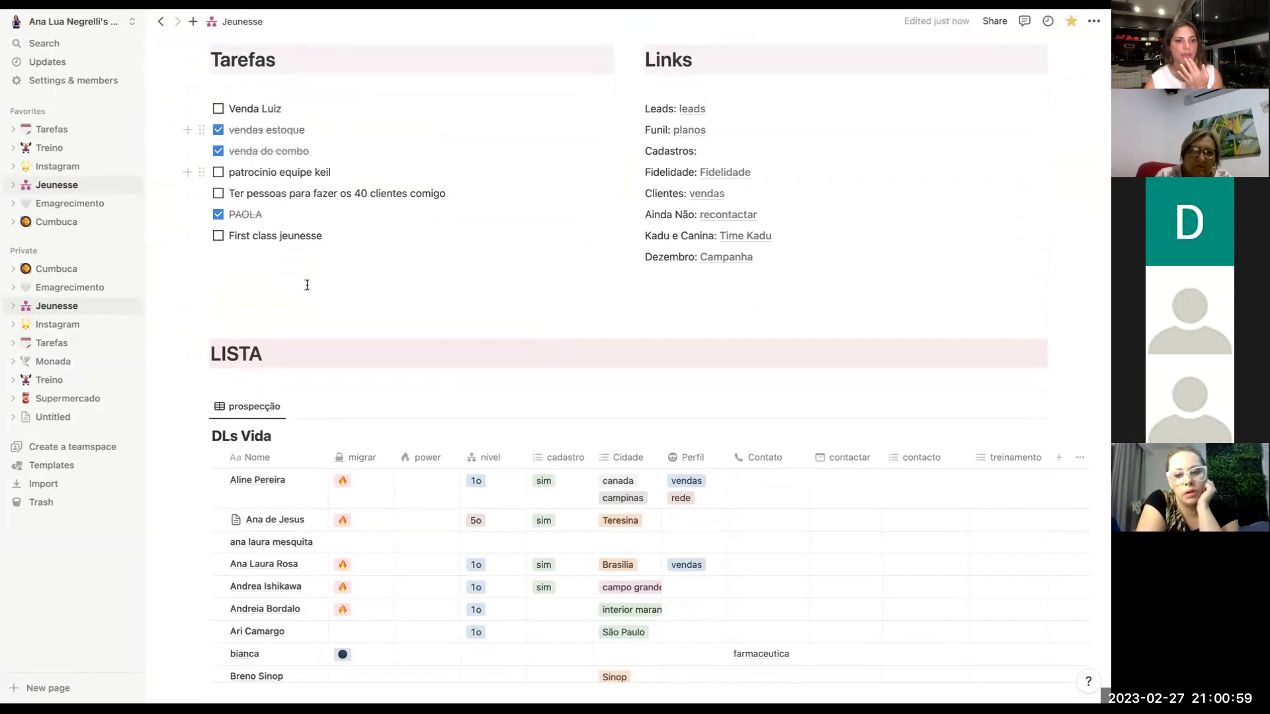
Review the prospecting tables on the Jeunesse page, from DLs Vida and Leads Negócio through Planos and Planos Equipe to the VENDAS section.
scroll(312, 297, down, 5)
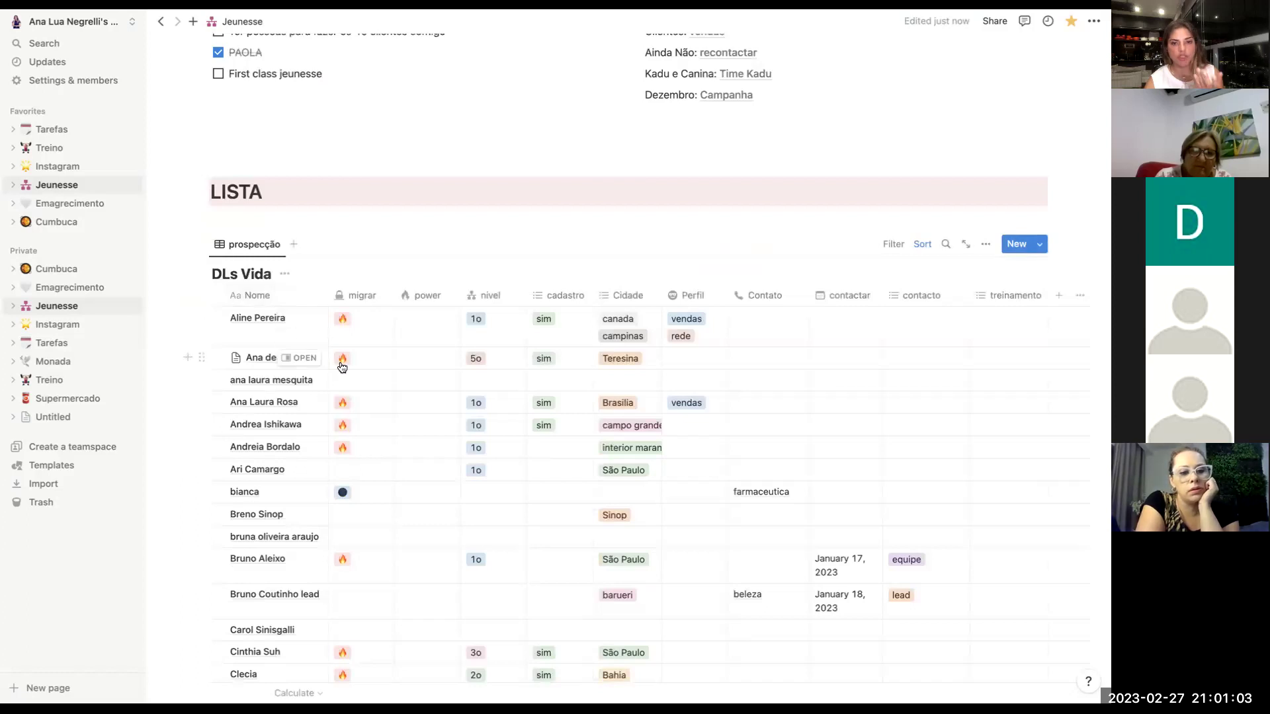
scroll(340, 360, down, 3)
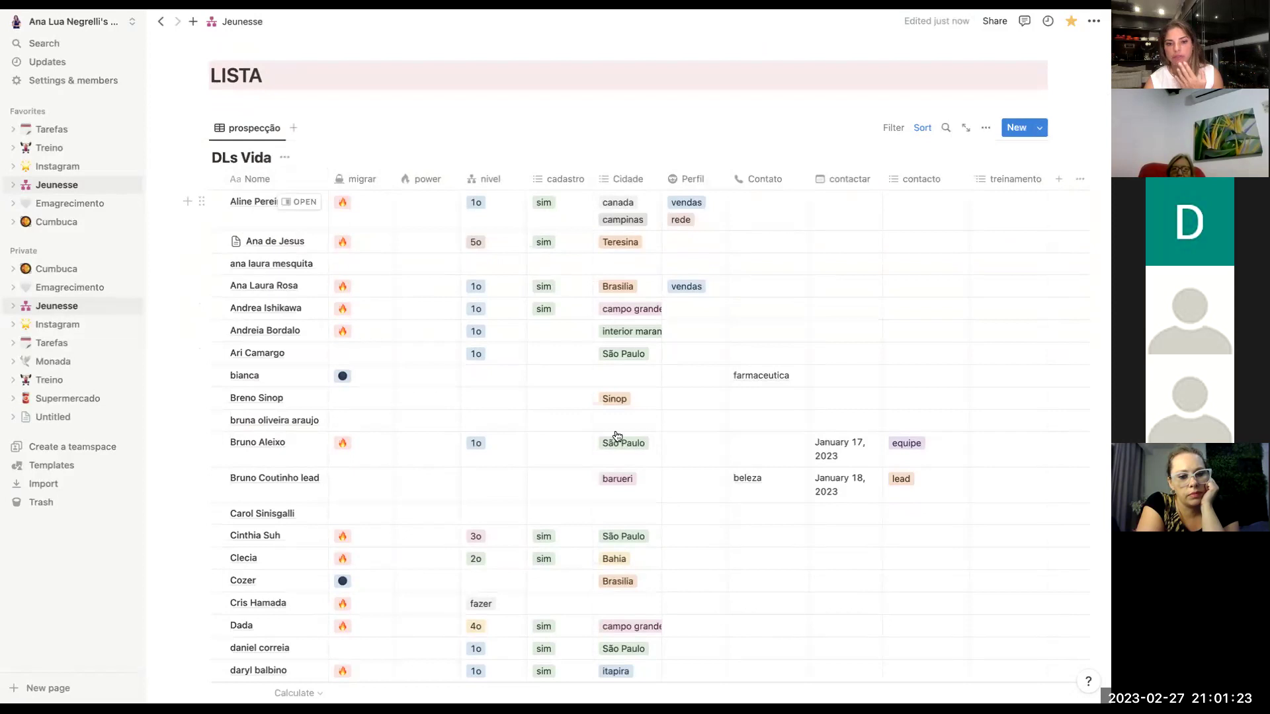
scroll(617, 436, down, 5)
scroll(616, 436, down, 8)
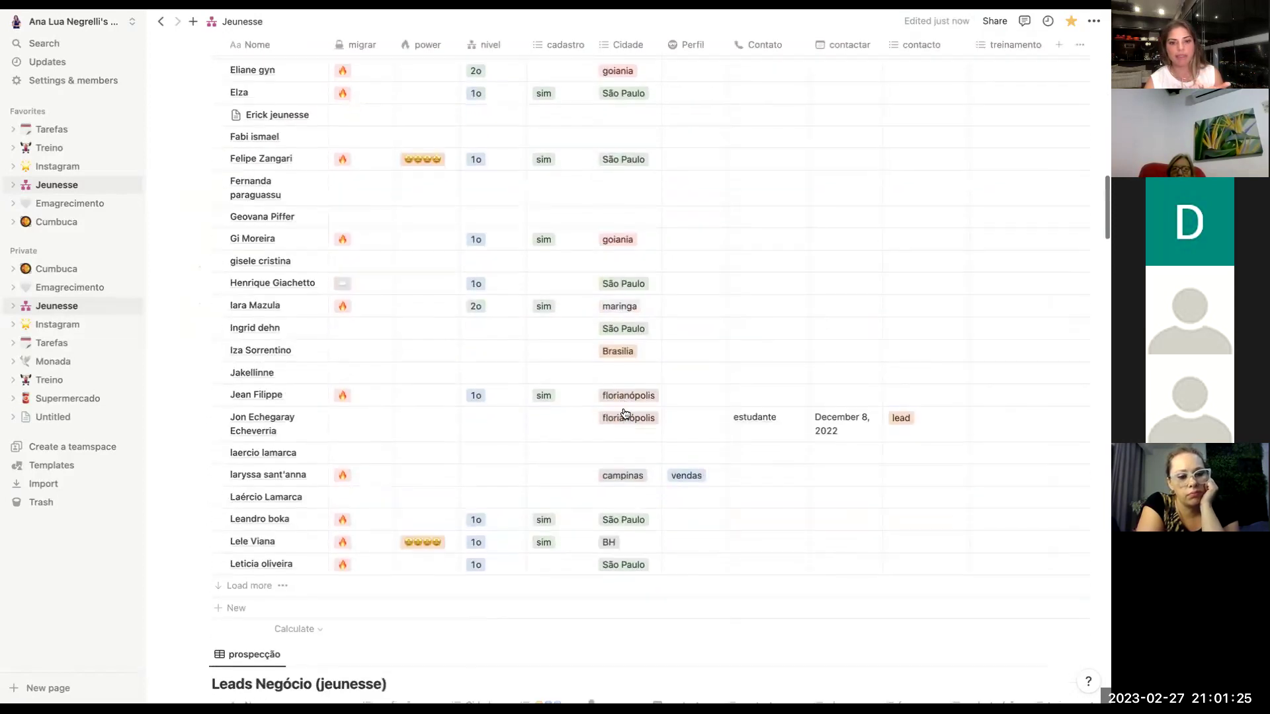
scroll(639, 387, down, 4)
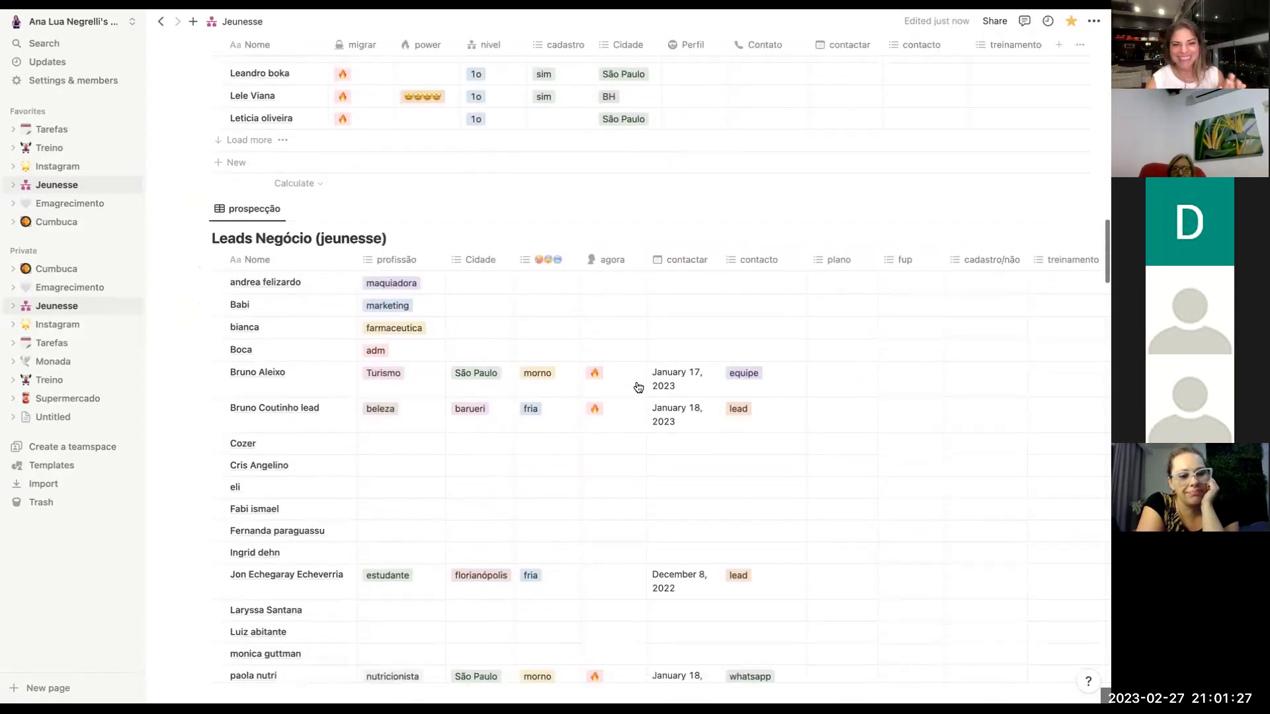
scroll(638, 387, down, 7)
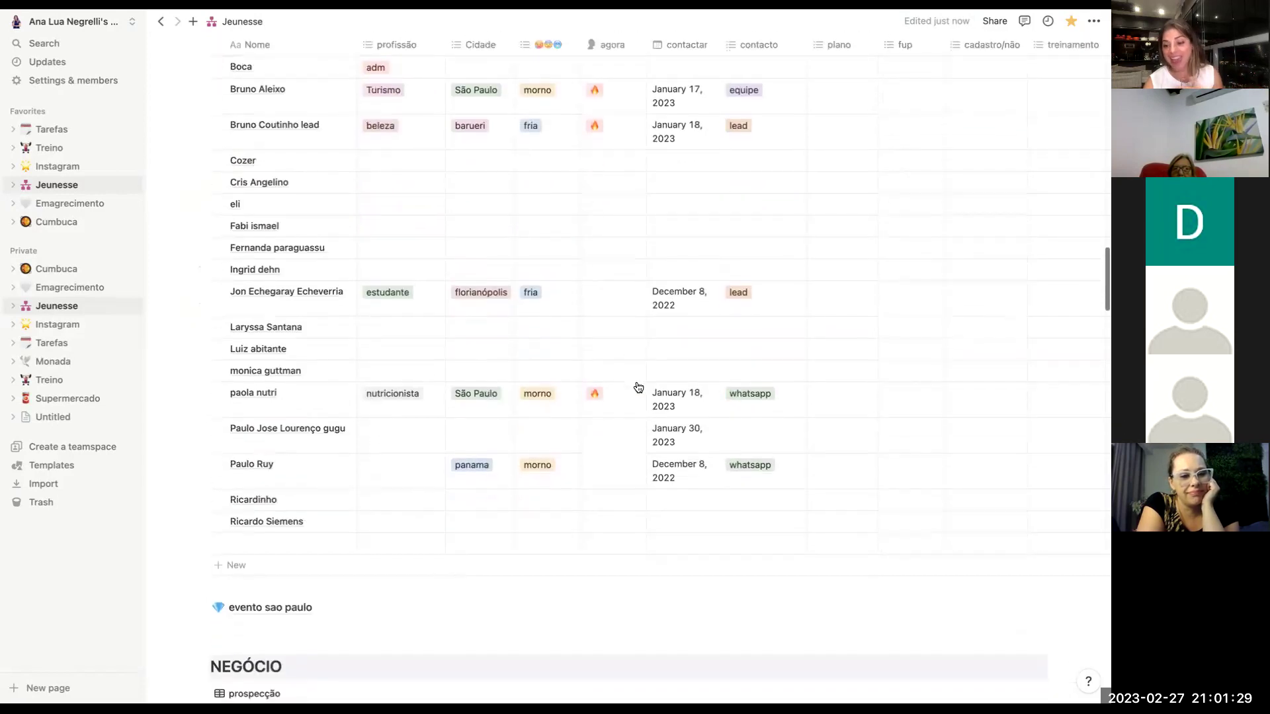
scroll(638, 388, down, 5)
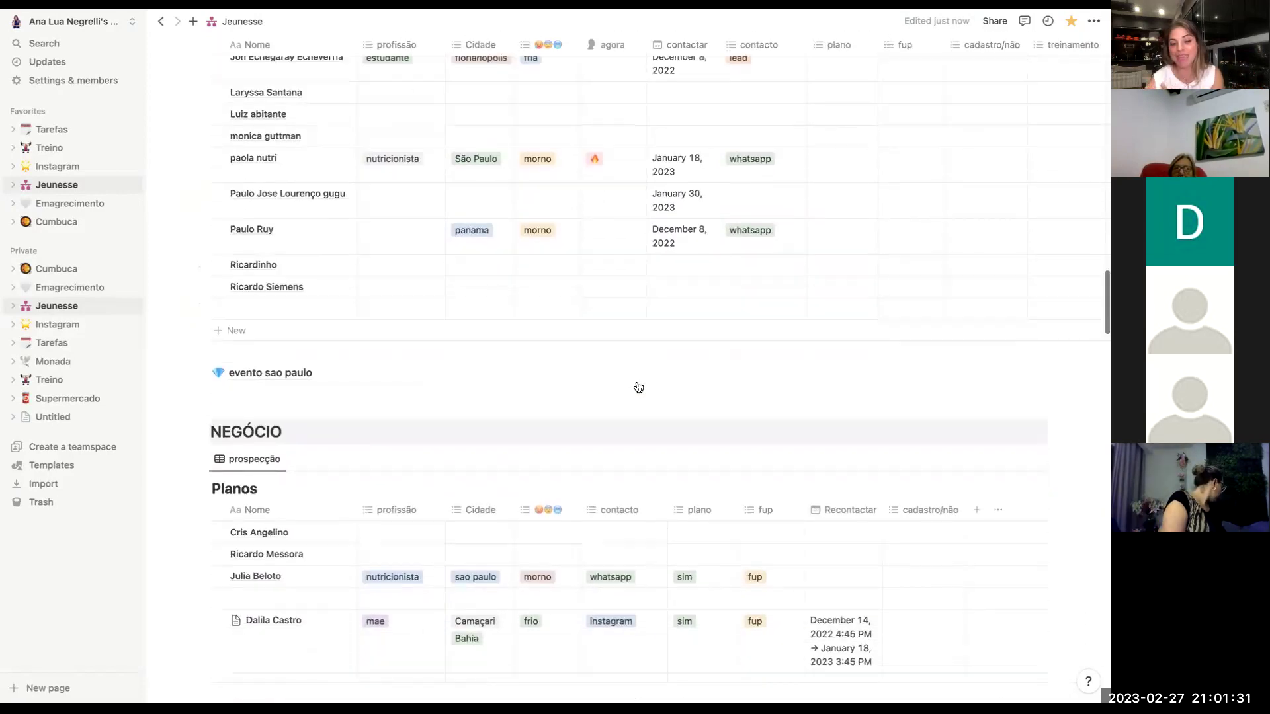
scroll(638, 387, down, 8)
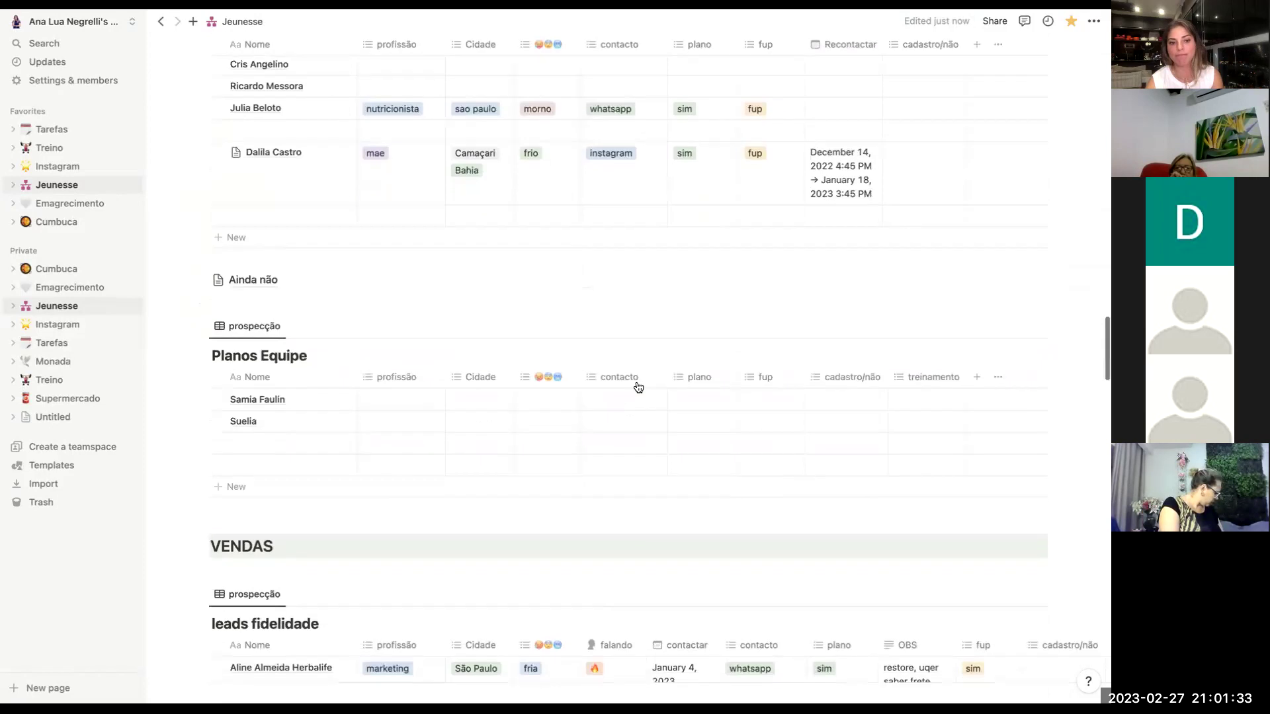